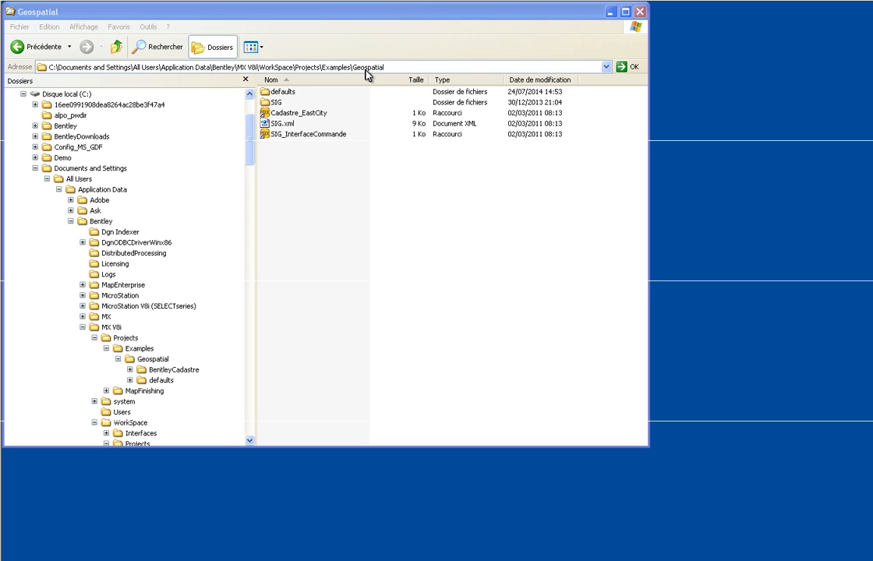
Step: Pin the SIG_InterfaceCommande shortcut from the Geospatial folder to the Start menu
{"action": "left_click", "coordinate": [292, 134]}
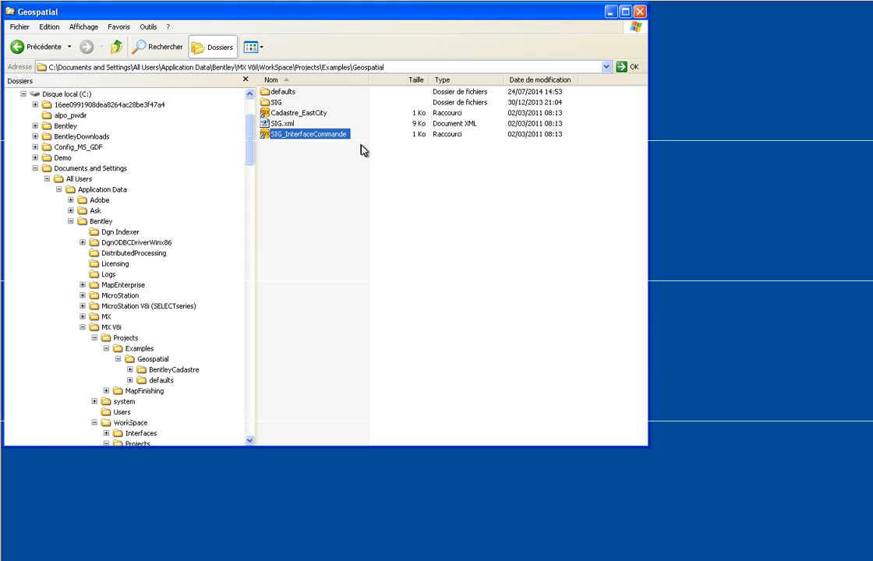
{"action": "right_click", "coordinate": [313, 144]}
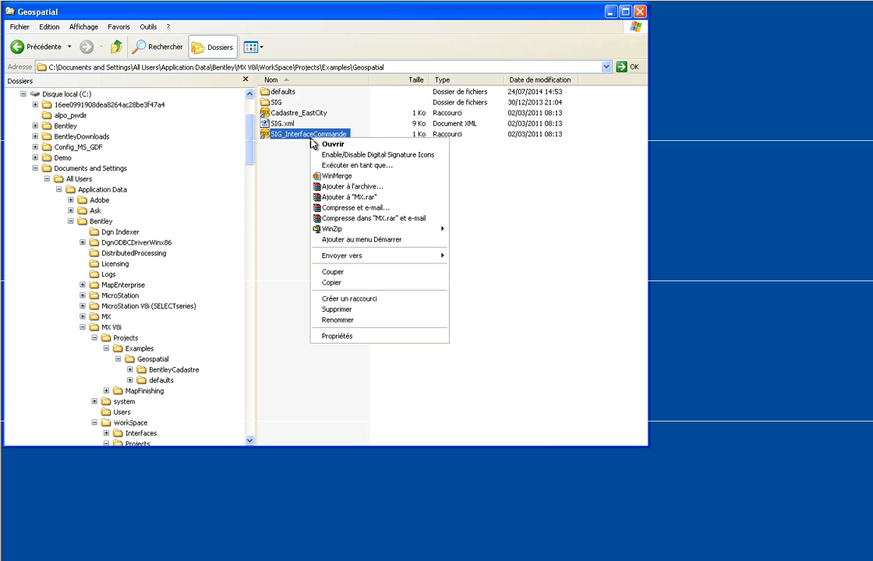
{"action": "left_click", "coordinate": [403, 241]}
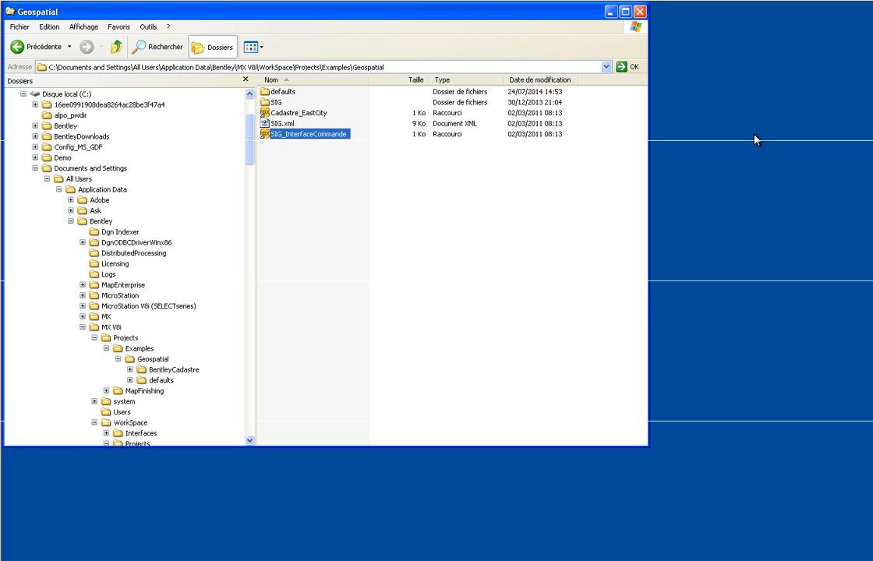
Step: Launch the pinned SIG_InterfaceCommande shortcut and decline saving the changes to Untitled1.dgn
{"action": "key", "text": "super+d"}
{"action": "key", "text": "super"}
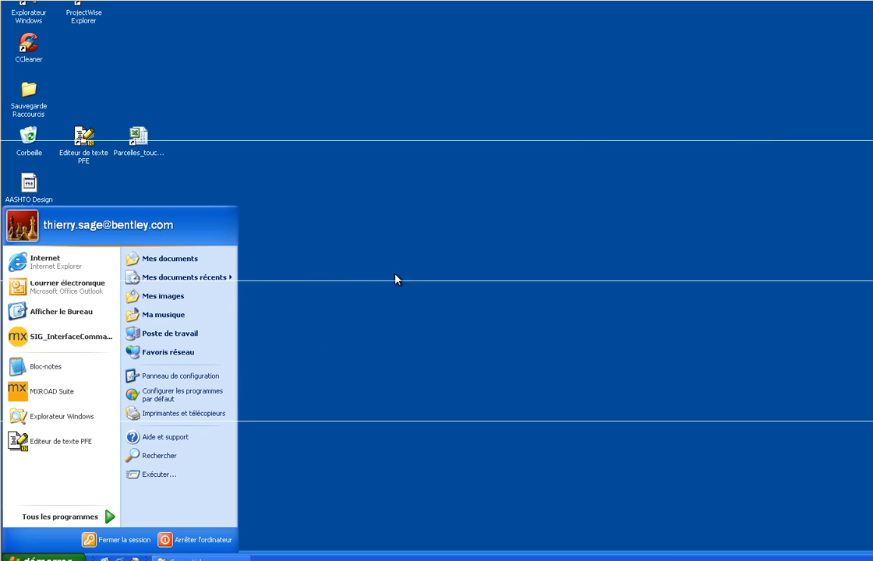
{"action": "left_click", "coordinate": [68, 342]}
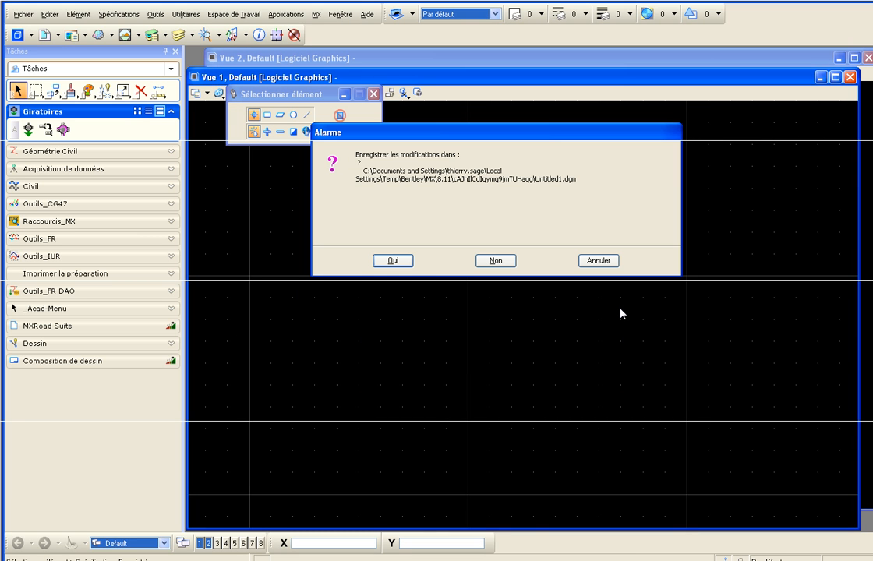
{"action": "left_click", "coordinate": [495, 261]}
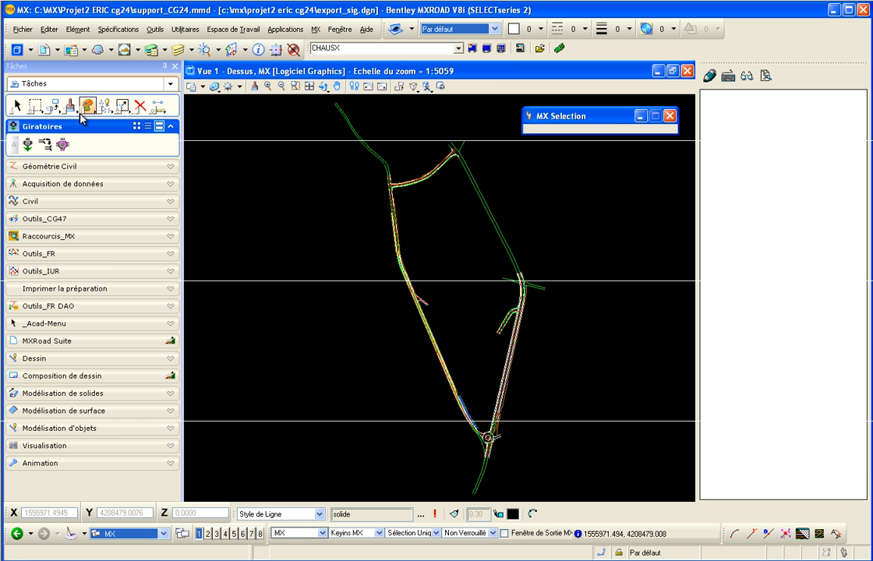
Step: Open the map manager and create map model MapModel1 in the current DGN file with the current model attached
{"action": "left_click", "coordinate": [24, 30]}
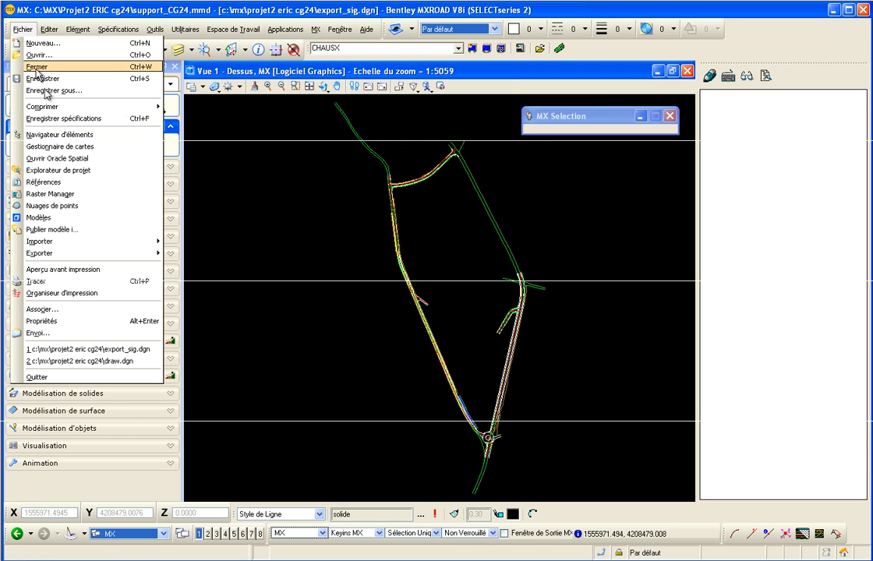
{"action": "left_click", "coordinate": [79, 148]}
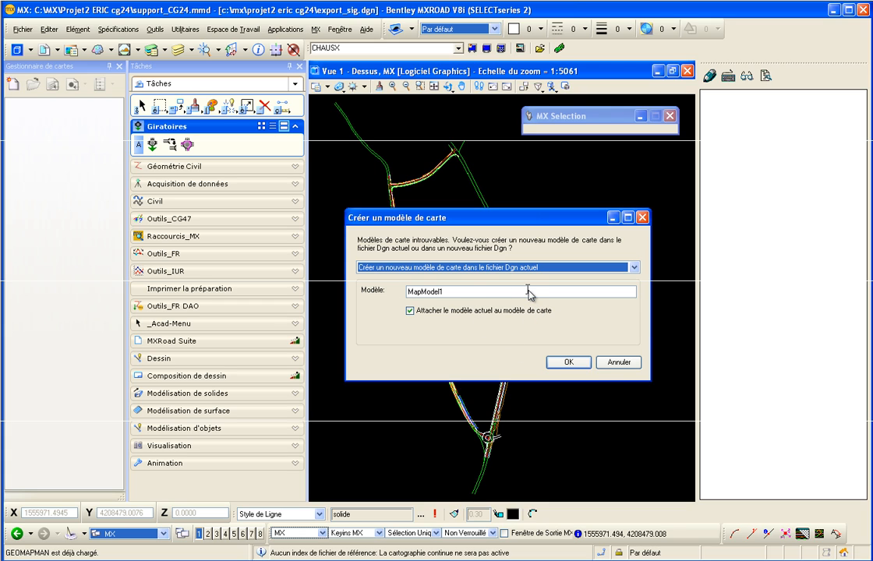
{"action": "left_click", "coordinate": [568, 362]}
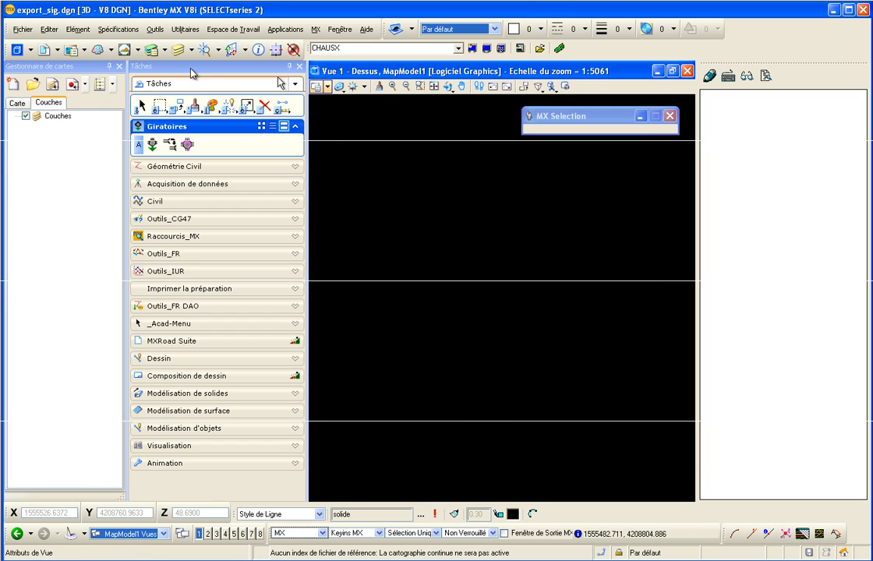
Step: Merge the export_sig.dgn reference into the map model's master file and close the references list
{"action": "left_click", "coordinate": [43, 51]}
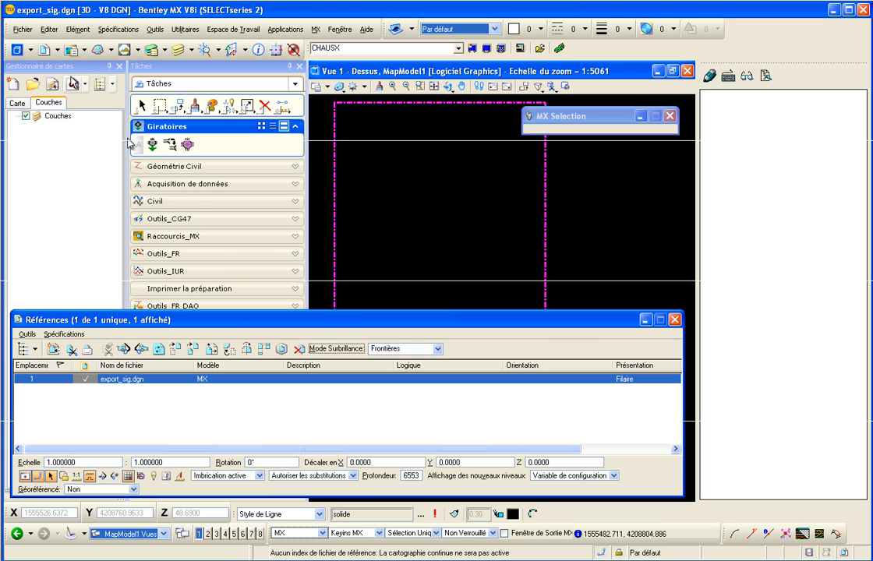
{"action": "right_click", "coordinate": [258, 381]}
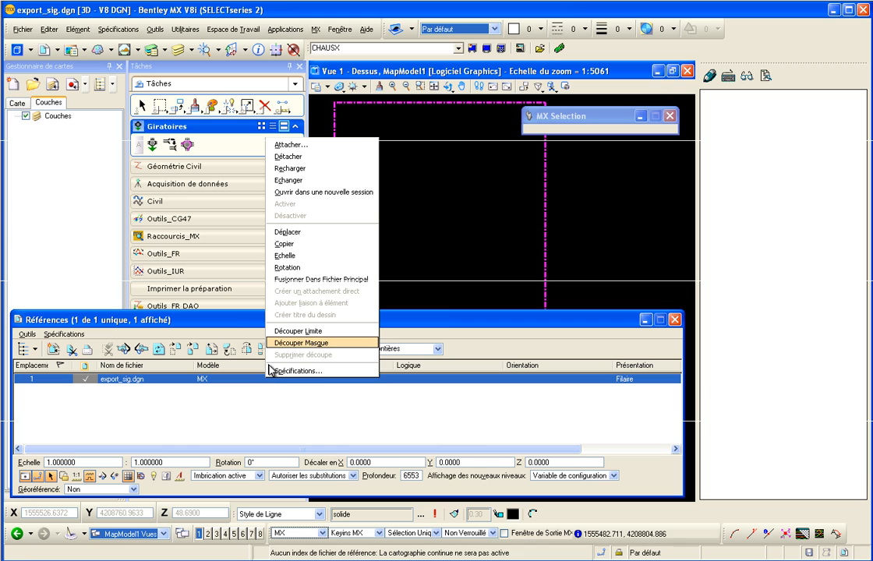
{"action": "left_click", "coordinate": [314, 279]}
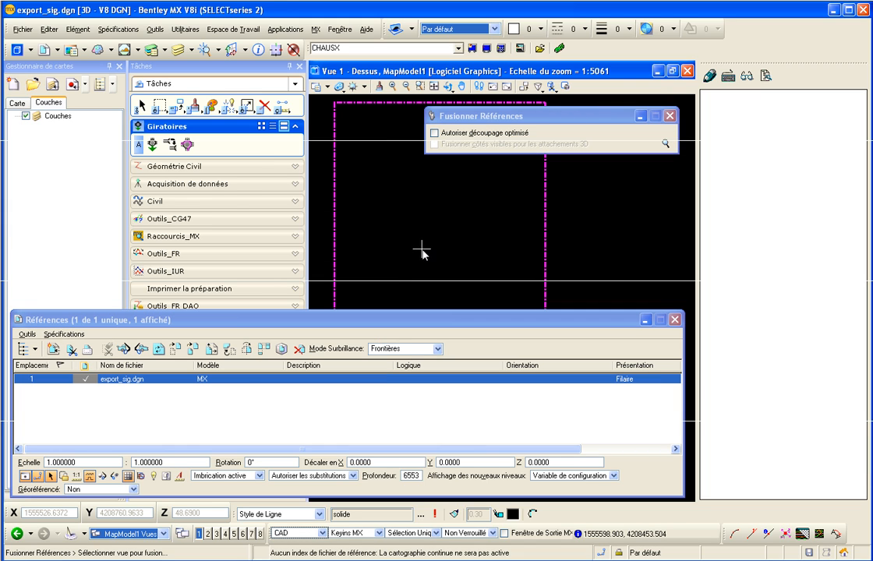
{"action": "left_click", "coordinate": [422, 250]}
{"action": "left_click", "coordinate": [381, 250]}
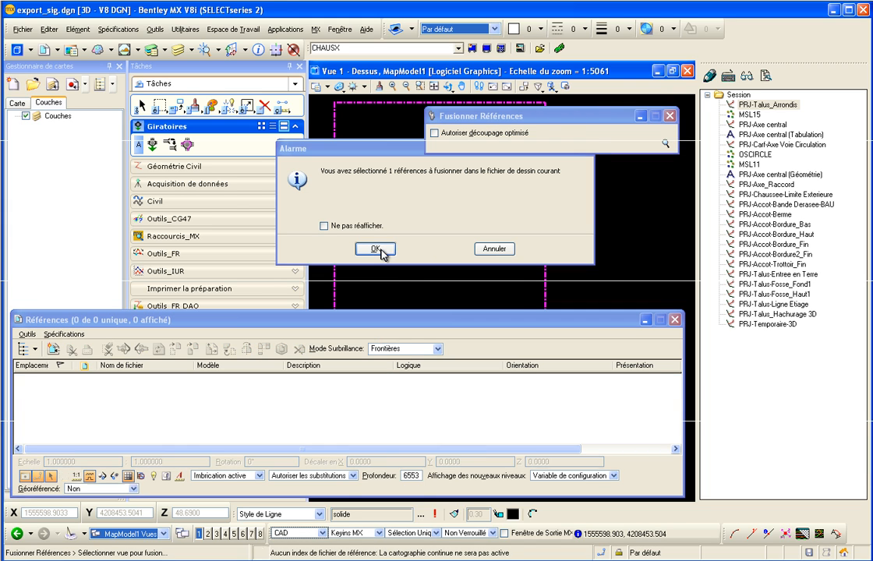
{"action": "left_click", "coordinate": [675, 319]}
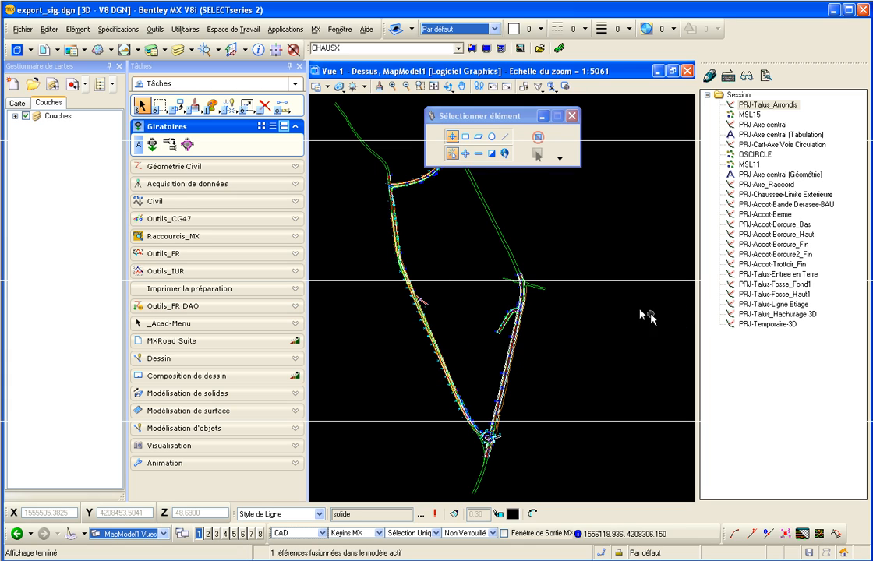
Step: Dock the map manager with its expanded layer list alongside the tasks and examine the OSCIRCLE and PRJ-Accot-Berme session features
{"action": "left_click", "coordinate": [15, 116]}
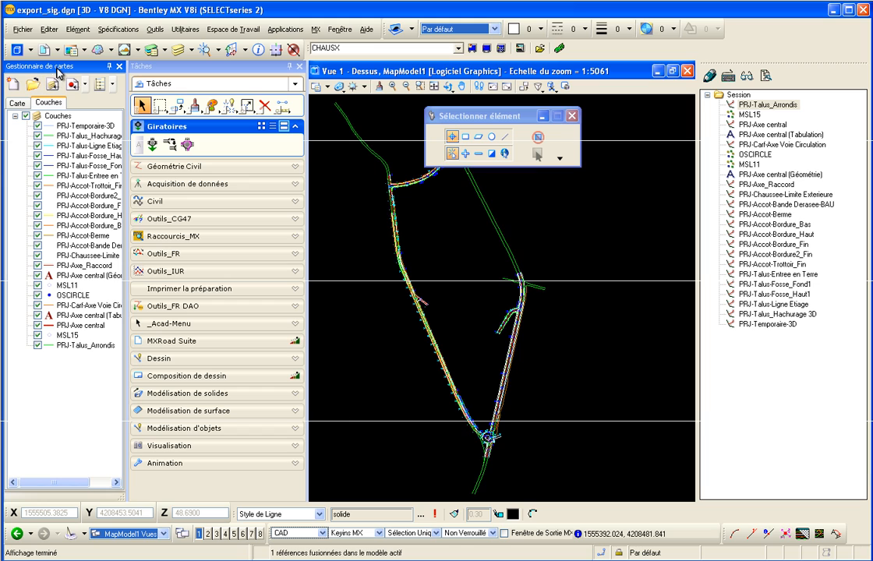
{"action": "left_click_drag", "start_coordinate": [53, 66], "coordinate": [92, 283]}
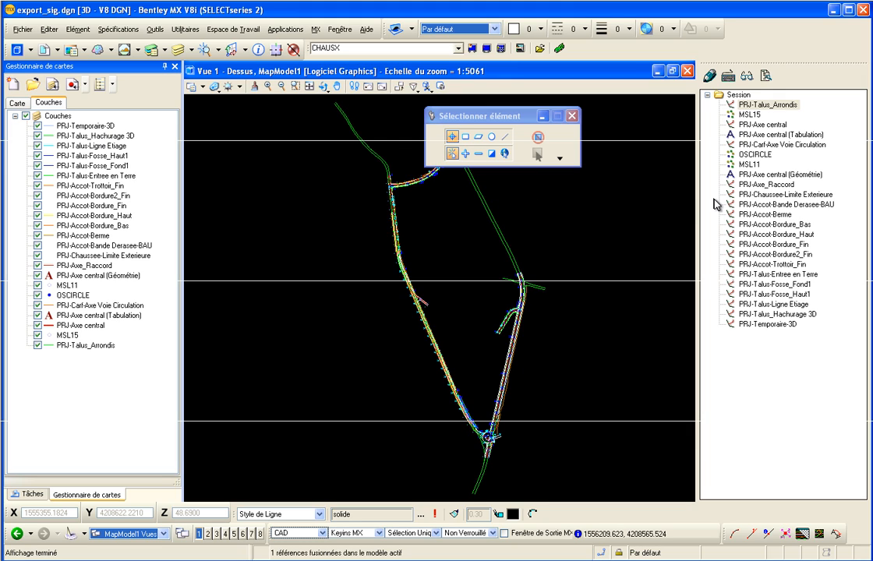
{"action": "left_click", "coordinate": [755, 155]}
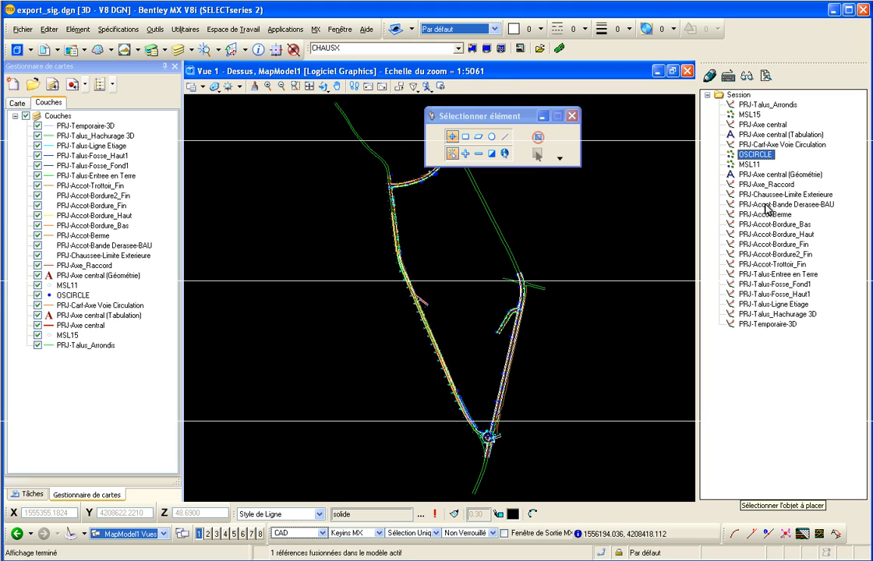
{"action": "left_click", "coordinate": [759, 216]}
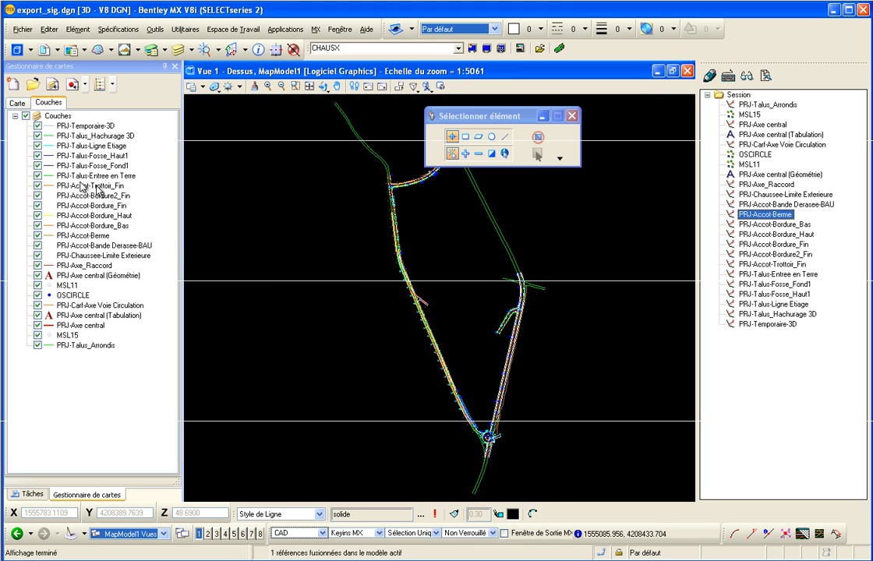
Step: Start a GIS data type export and create a new export under Exportations in the interoperability window
{"action": "left_click", "coordinate": [19, 29]}
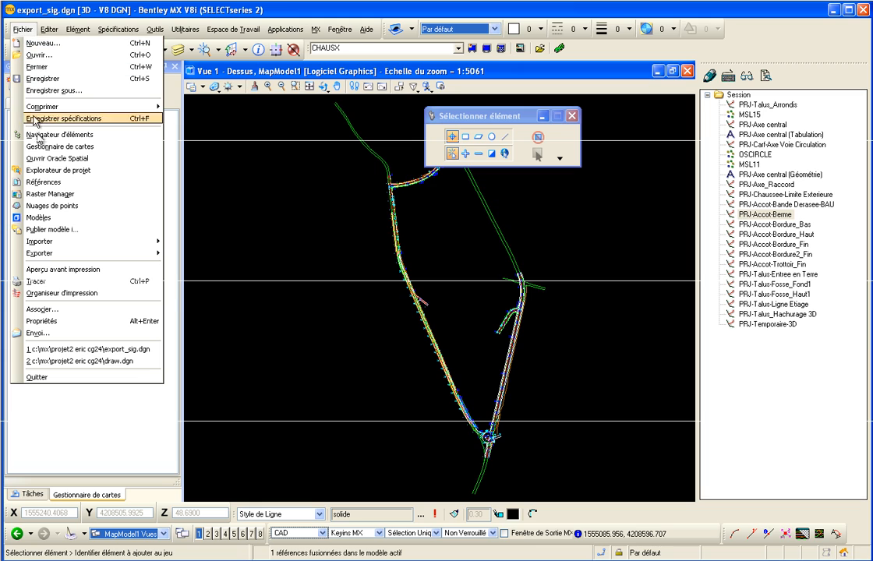
{"action": "mouse_move", "coordinate": [99, 258]}
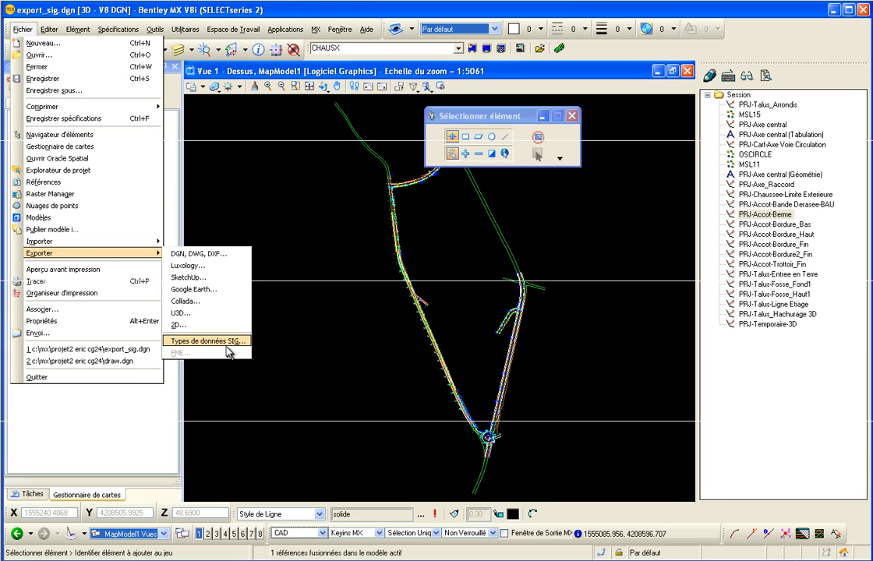
{"action": "left_click", "coordinate": [209, 341]}
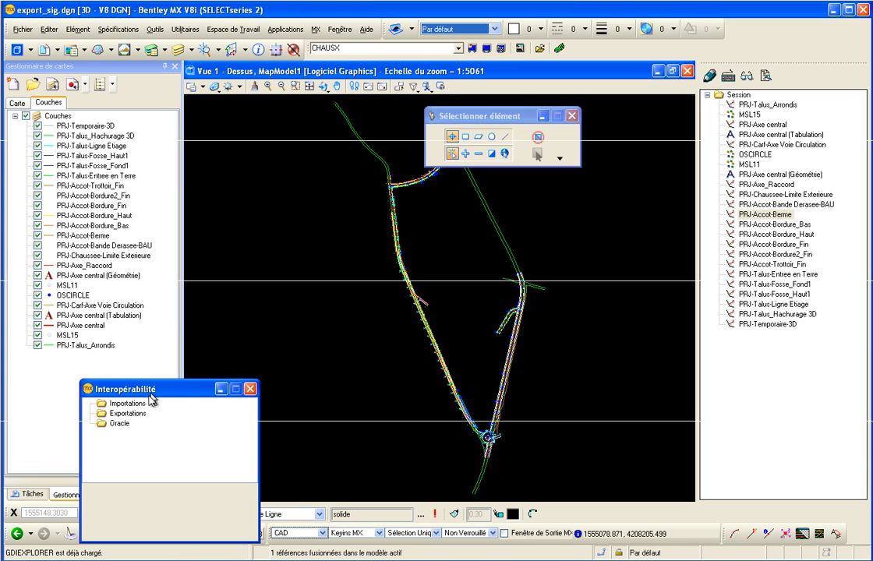
{"action": "left_click_drag", "start_coordinate": [163, 389], "coordinate": [279, 272]}
{"action": "right_click", "coordinate": [239, 297]}
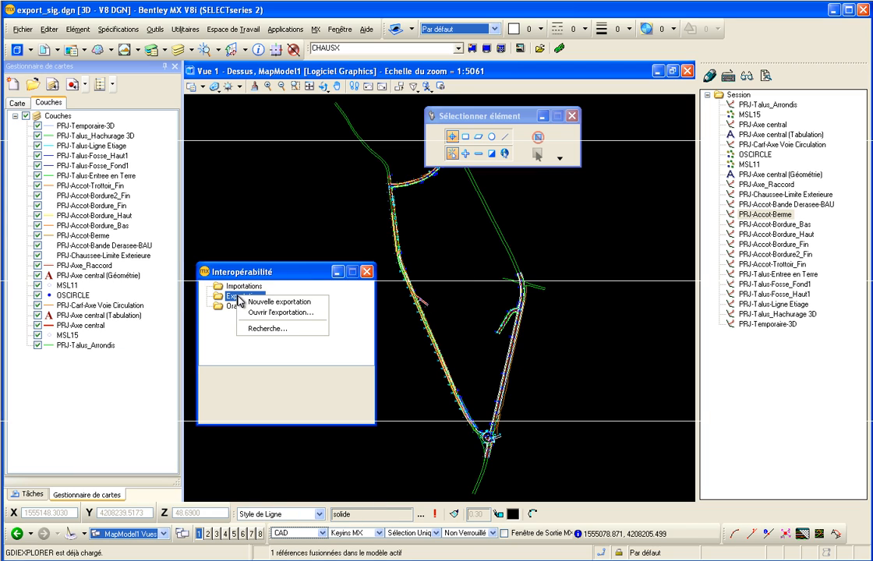
{"action": "left_click", "coordinate": [273, 302]}
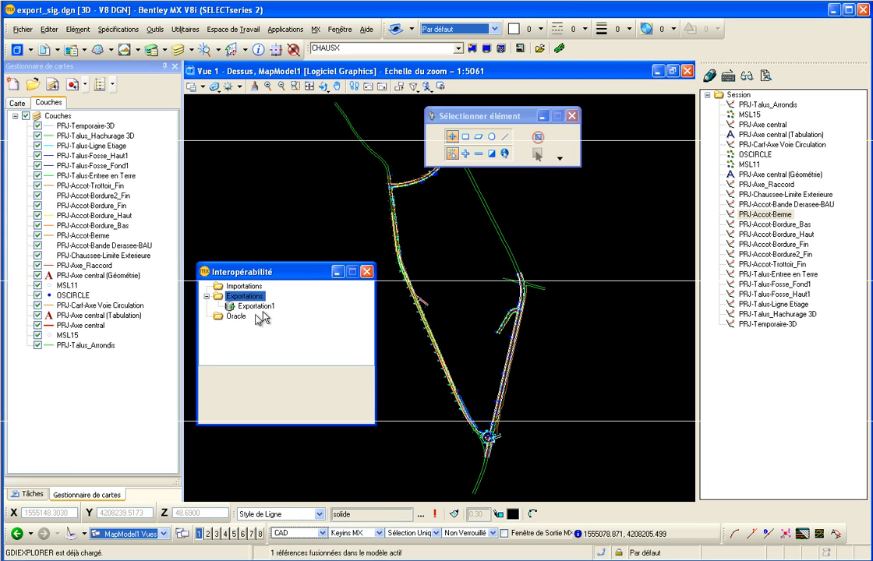
Step: Add an SHP file directory to the new export, using a newly created folder C:\Export_SIG
{"action": "right_click", "coordinate": [263, 312]}
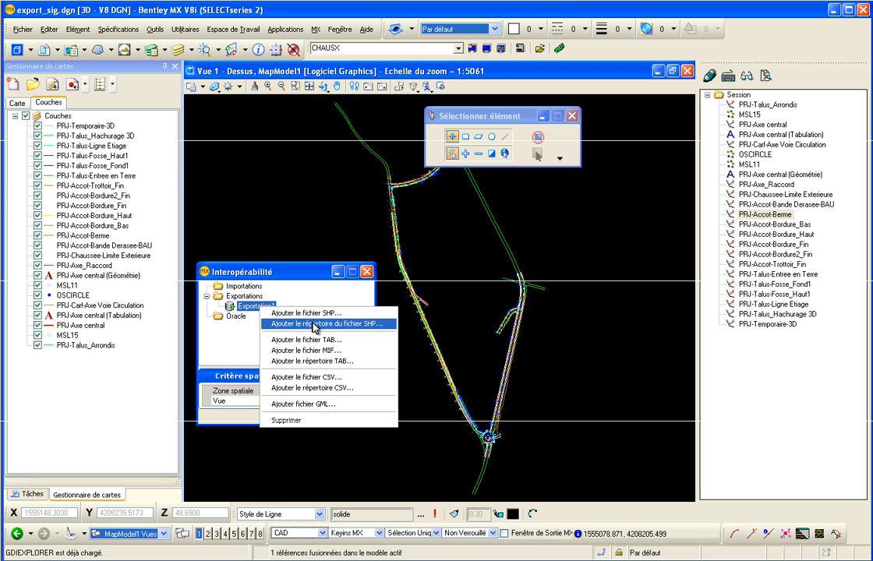
{"action": "left_click", "coordinate": [313, 325]}
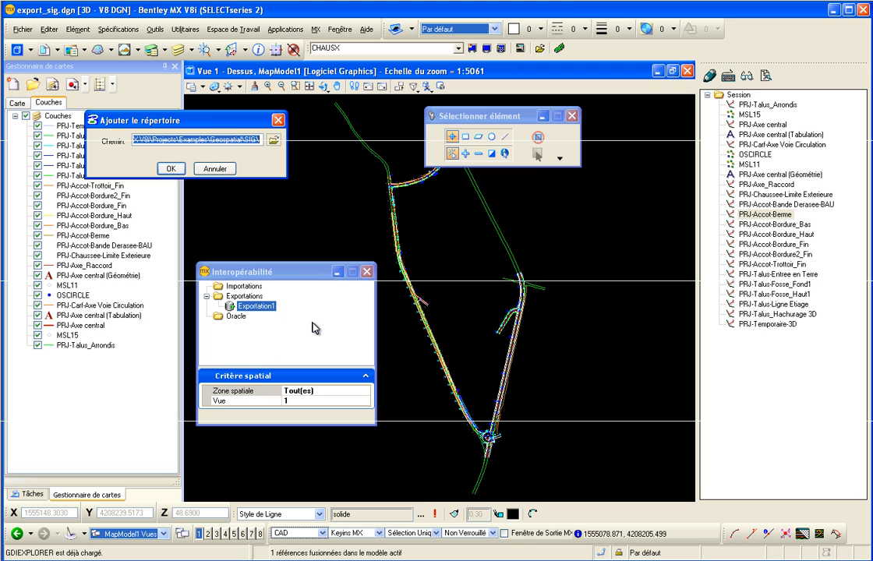
{"action": "left_click", "coordinate": [275, 140]}
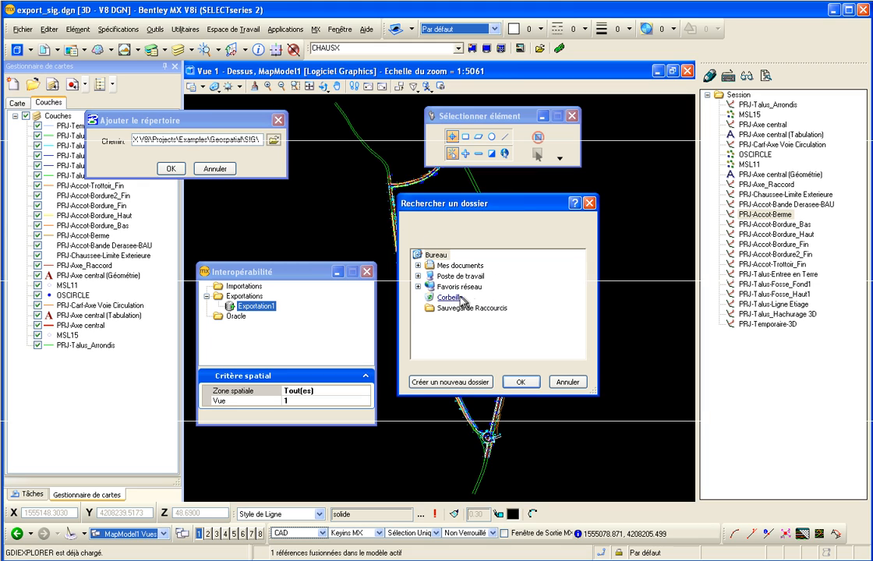
{"action": "left_click", "coordinate": [419, 277]}
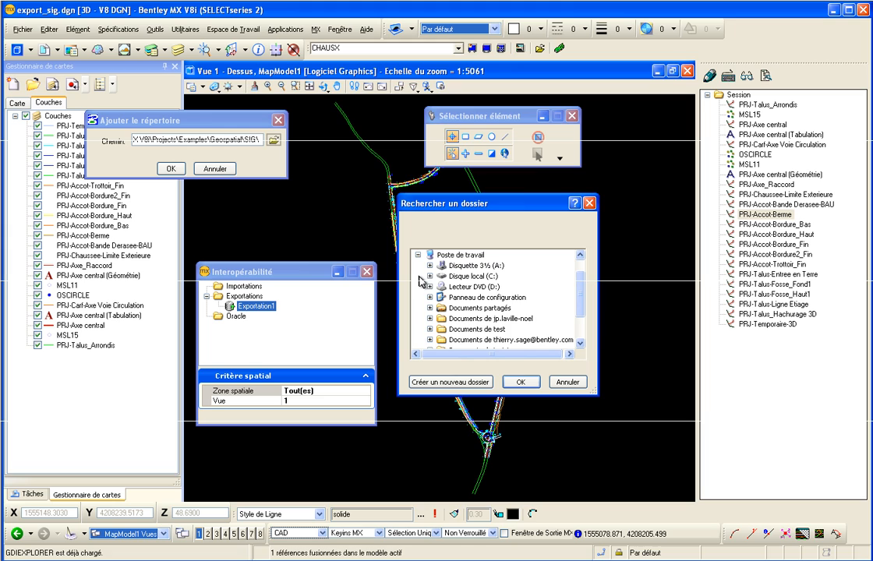
{"action": "double_click", "coordinate": [469, 275]}
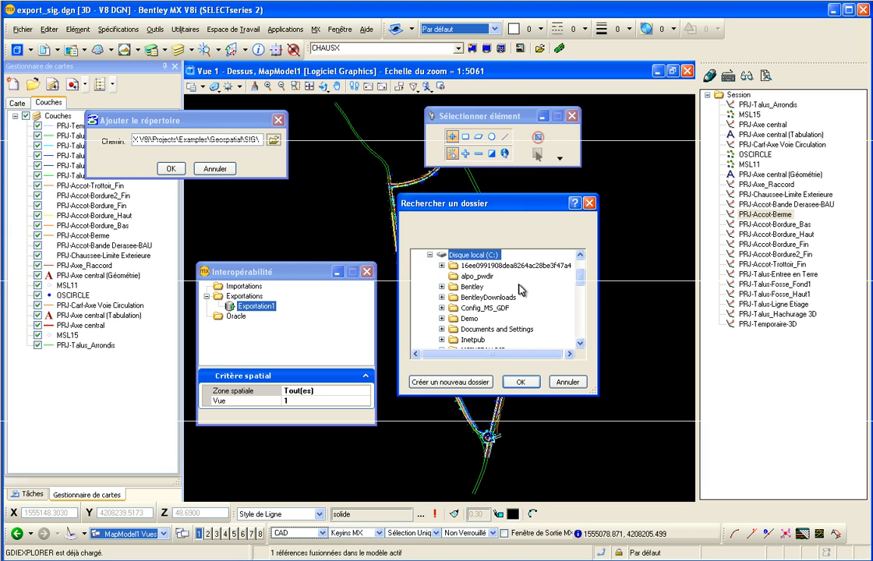
{"action": "left_click", "coordinate": [448, 382]}
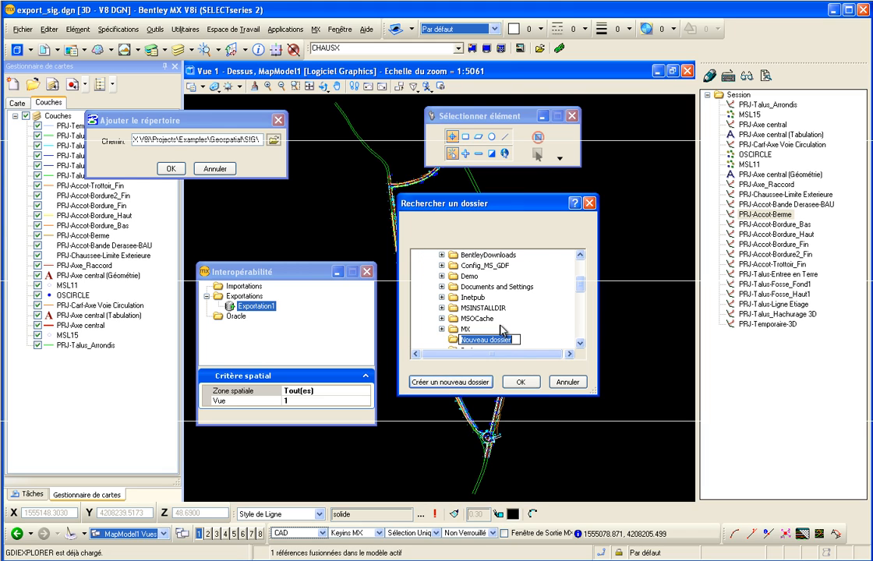
{"action": "type", "text": "Export_SIG"}
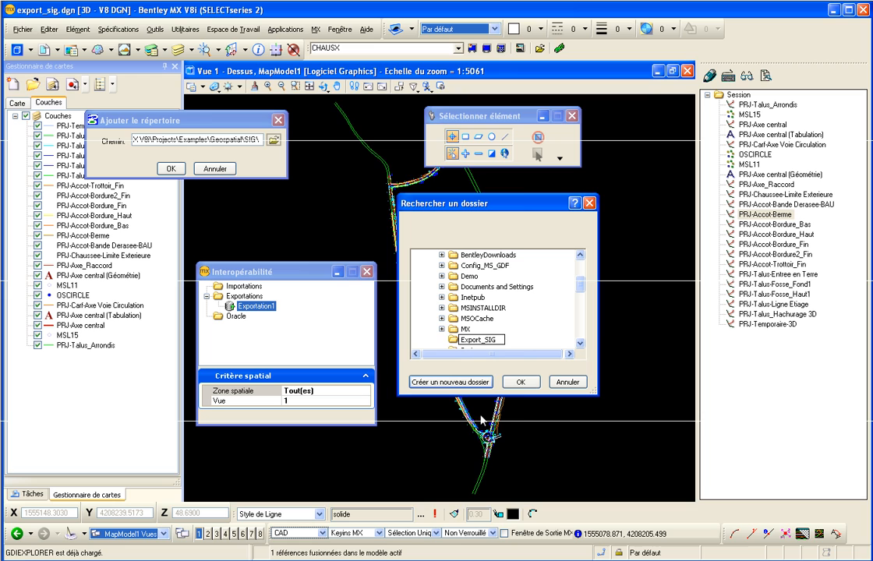
{"action": "left_click", "coordinate": [520, 382]}
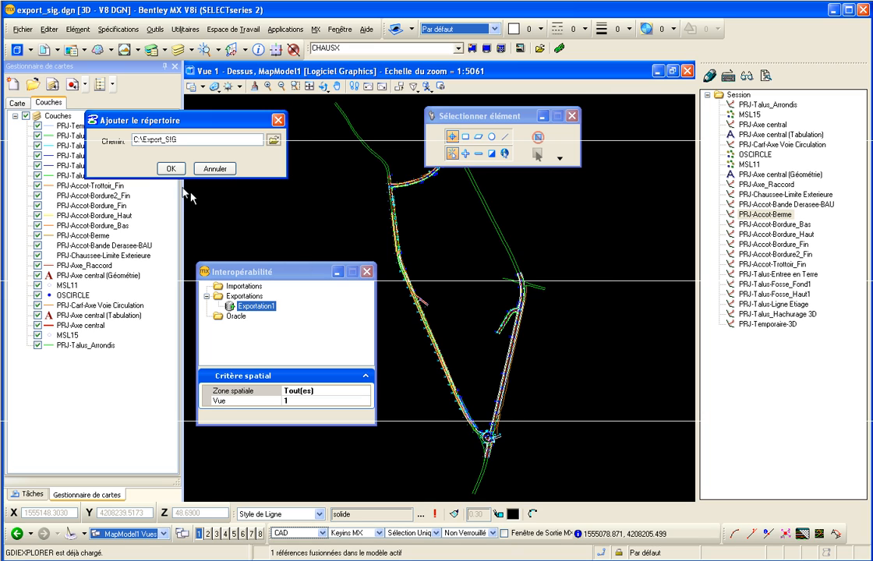
{"action": "left_click", "coordinate": [171, 169]}
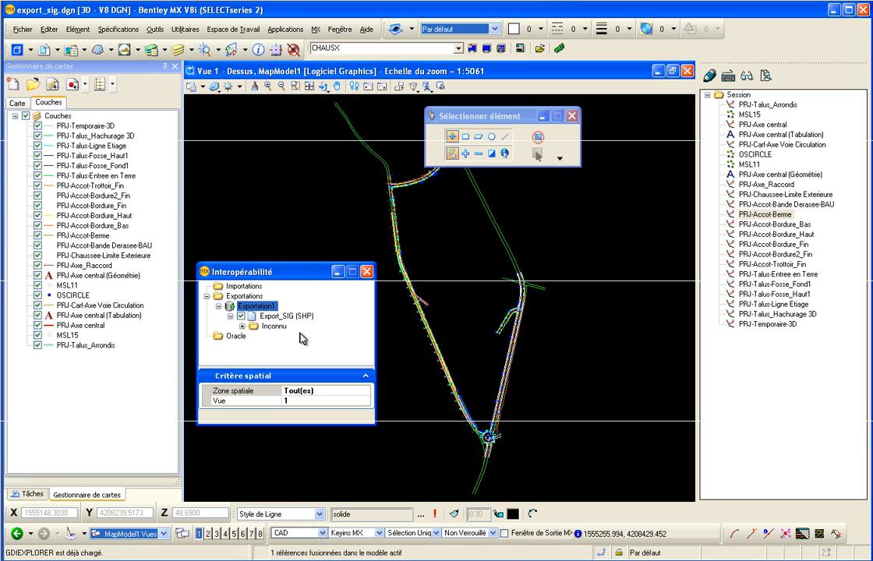
Step: Expand the Inconnu feature list of Export_SIG (SHP) and set the export's spatial zone to Vue, then Clôture
{"action": "left_click", "coordinate": [243, 326]}
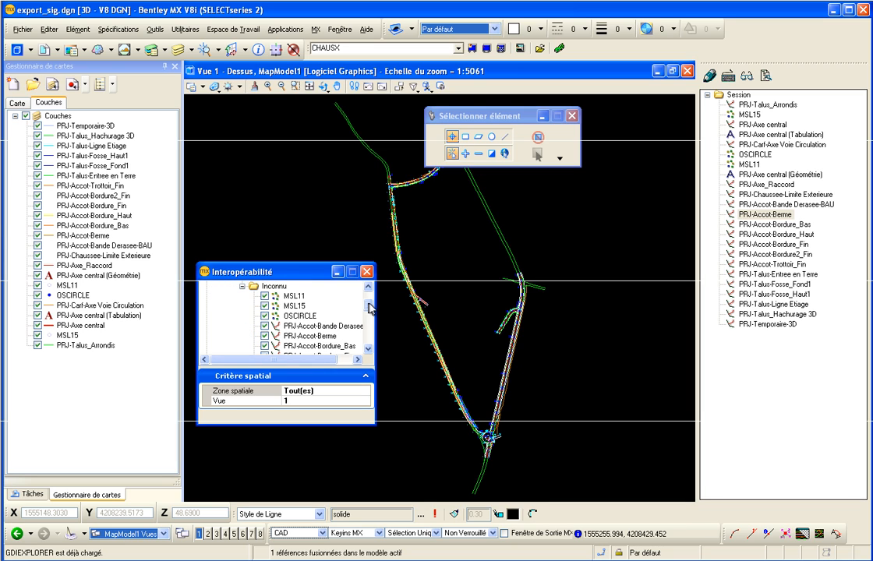
{"action": "mouse_move", "coordinate": [372, 308]}
{"action": "left_mouse_down"}
{"action": "mouse_move", "coordinate": [369, 348]}
{"action": "mouse_move", "coordinate": [367, 306]}
{"action": "left_mouse_up"}
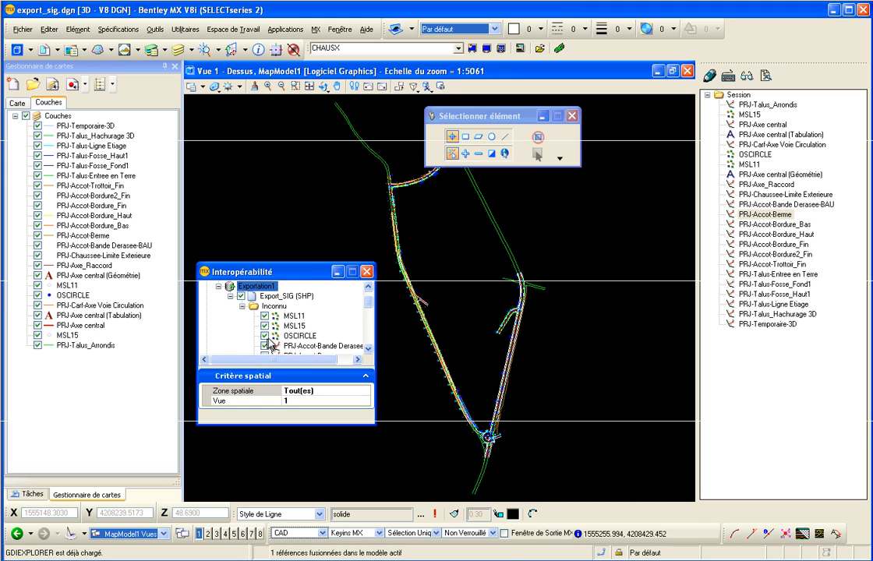
{"action": "left_click", "coordinate": [335, 394]}
{"action": "left_click", "coordinate": [364, 390]}
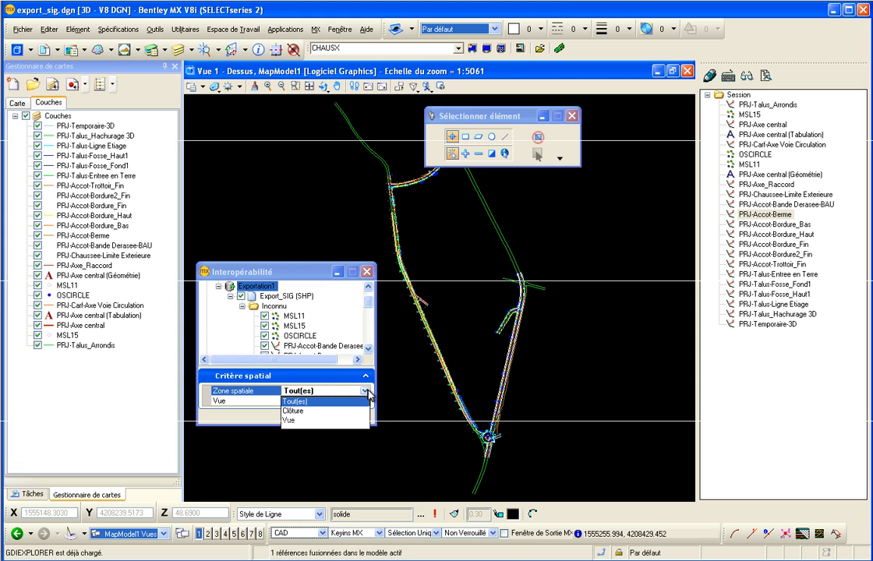
{"action": "left_click", "coordinate": [304, 419]}
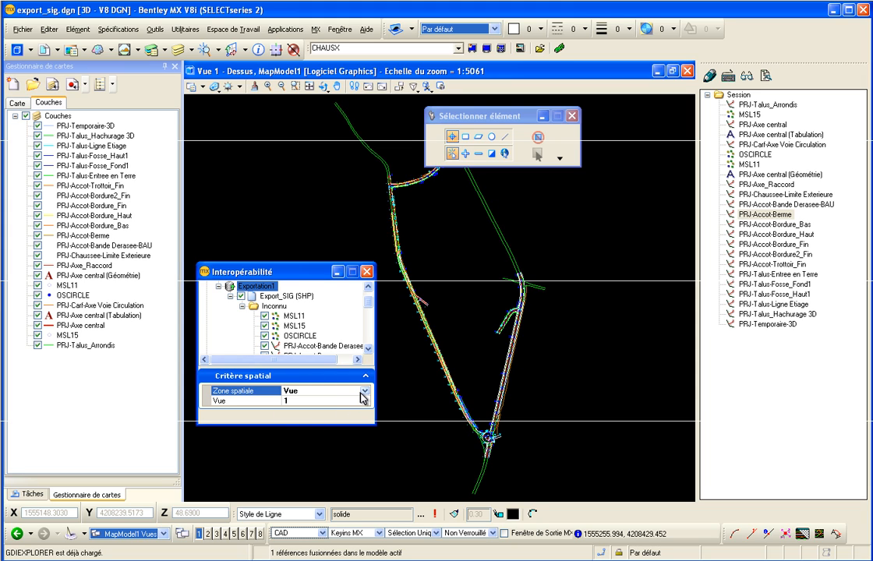
{"action": "left_click", "coordinate": [363, 391]}
{"action": "left_click", "coordinate": [310, 411]}
Step: Place a block fence in Intérieure mode across the middle of the road project and remove it
{"action": "left_click", "coordinate": [24, 495]}
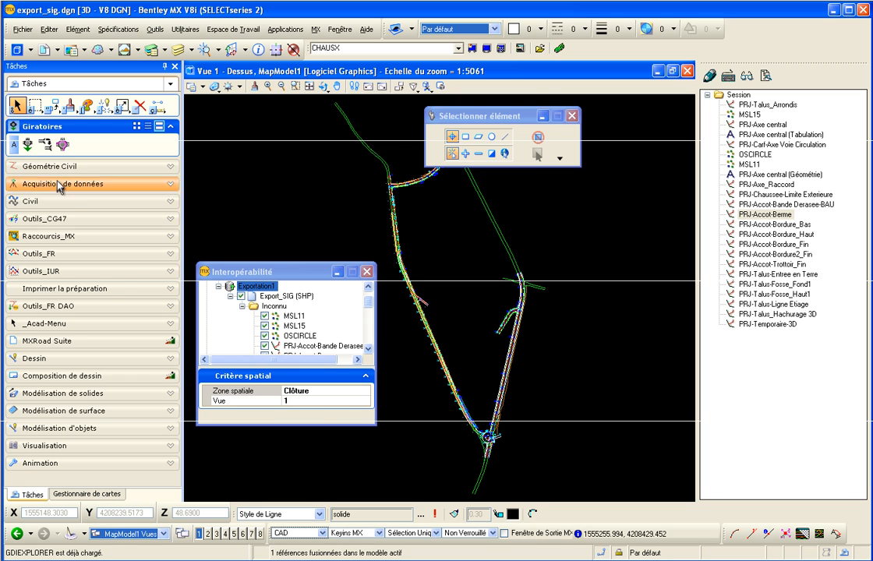
{"action": "left_click", "coordinate": [34, 105]}
{"action": "left_click", "coordinate": [359, 194]}
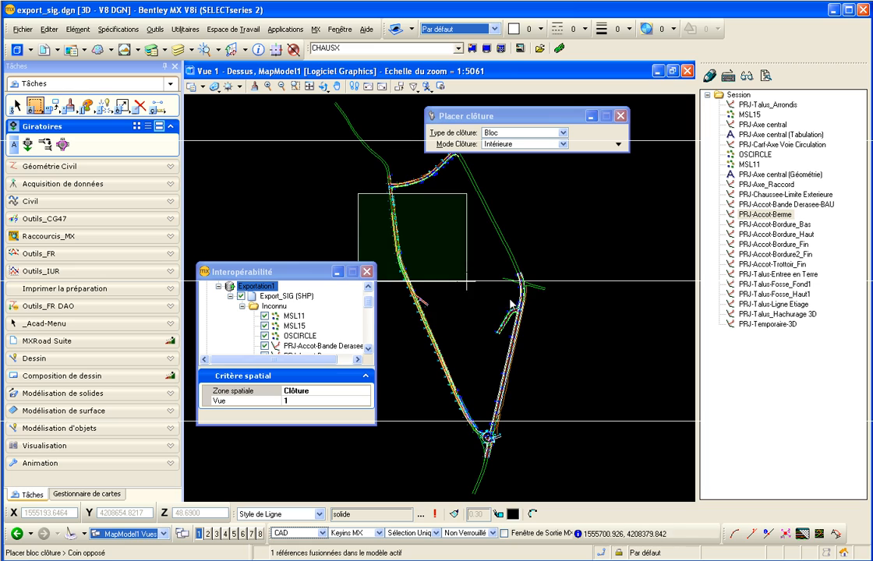
{"action": "left_click", "coordinate": [599, 336]}
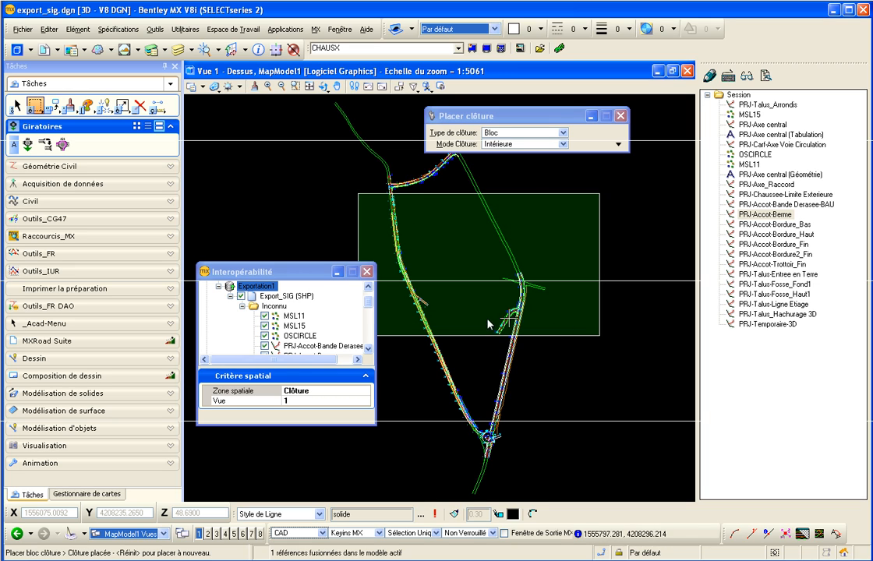
{"action": "left_click", "coordinate": [34, 105]}
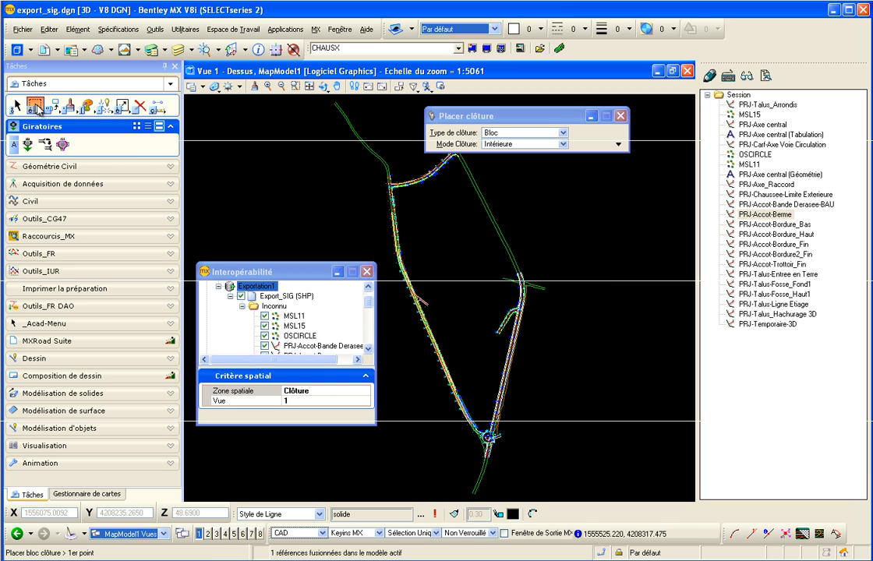
Step: Set Exportation1's spatial zone to Tout(es) and run the export of Export_SIG (SHP)
{"action": "left_click", "coordinate": [327, 390]}
{"action": "left_click", "coordinate": [365, 392]}
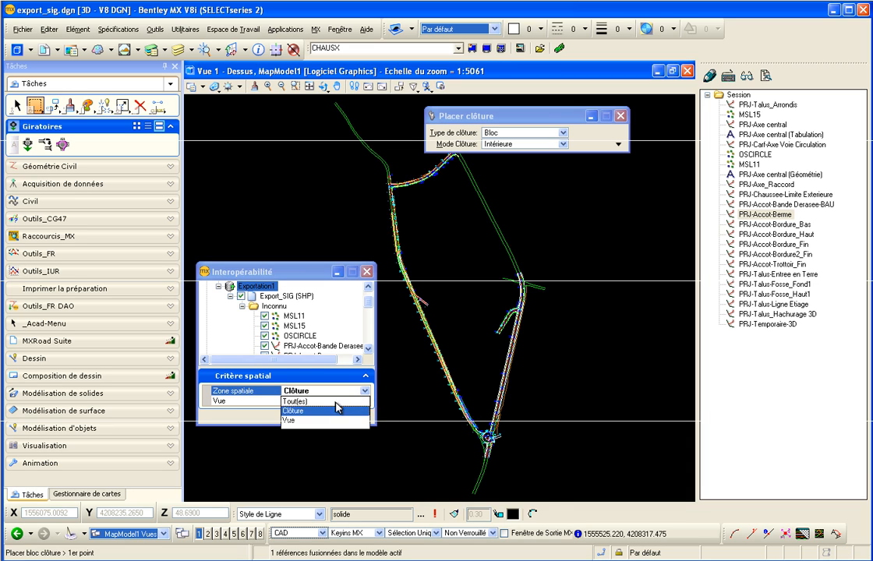
{"action": "left_click", "coordinate": [300, 400]}
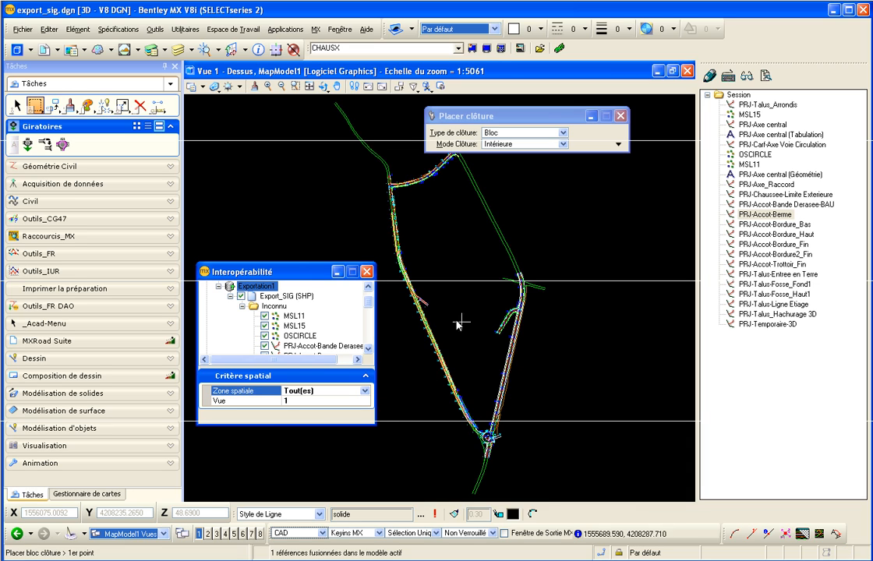
{"action": "left_click", "coordinate": [280, 296]}
{"action": "right_click", "coordinate": [282, 300]}
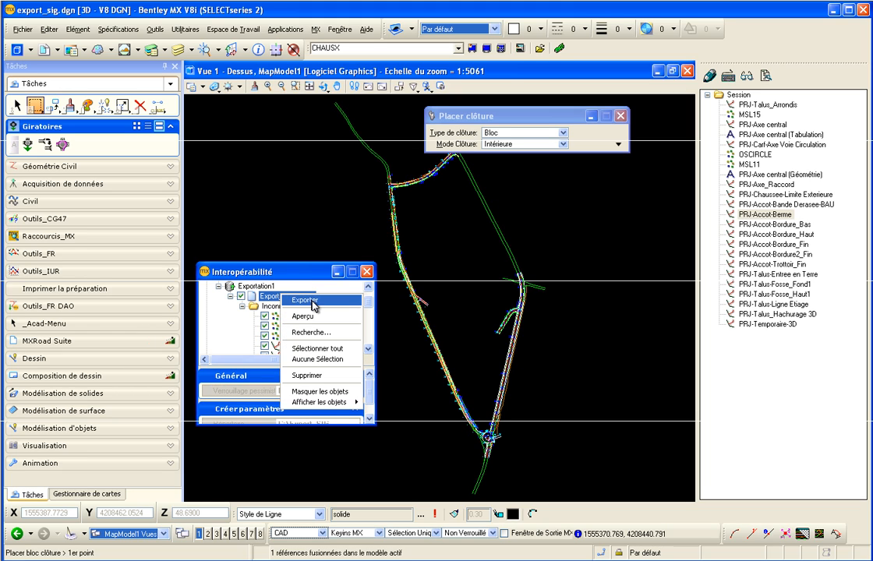
{"action": "left_click", "coordinate": [313, 301]}
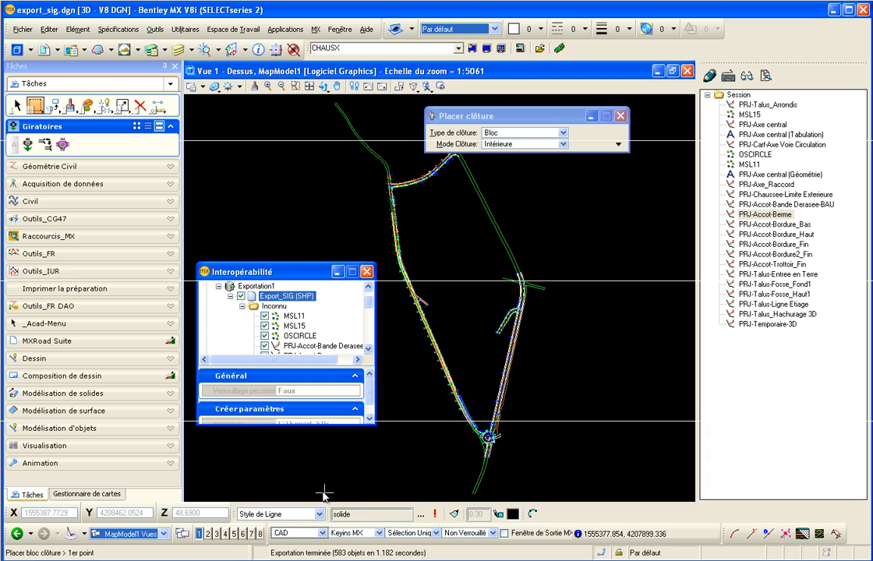
Step: Switch to Windows Explorer, open C:\Export_SIG, widen the window and examine the exported files, including OSCIRCLE.shp
{"action": "left_click", "coordinate": [835, 12]}
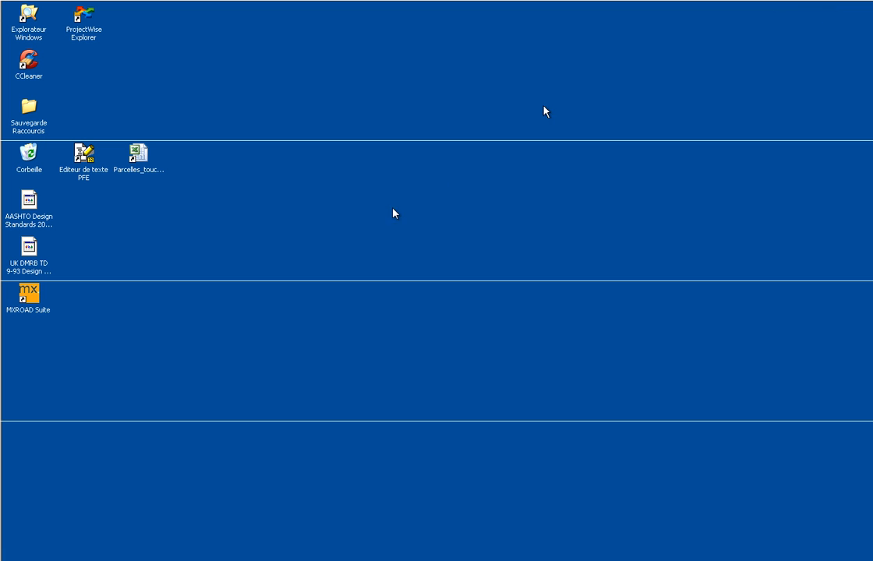
{"action": "double_click", "coordinate": [18, 22]}
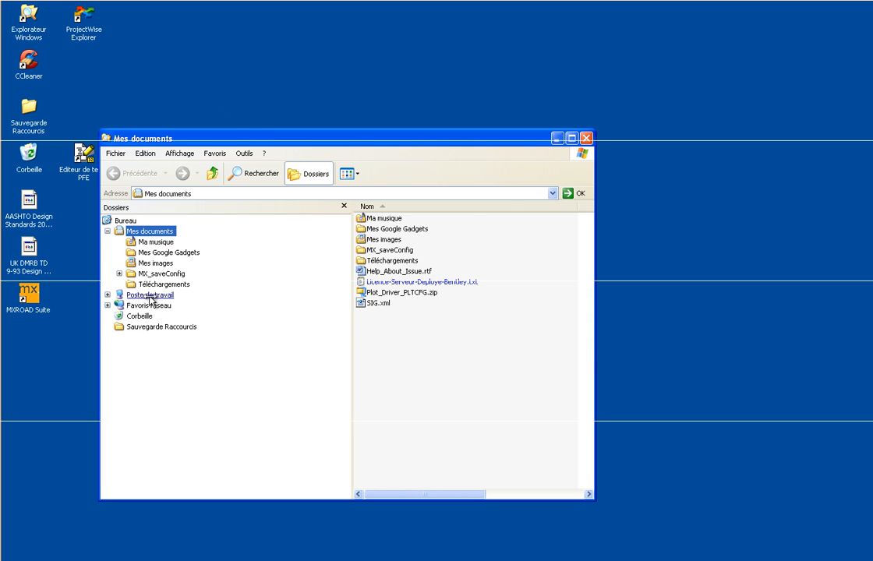
{"action": "left_click", "coordinate": [150, 295]}
{"action": "double_click", "coordinate": [387, 320]}
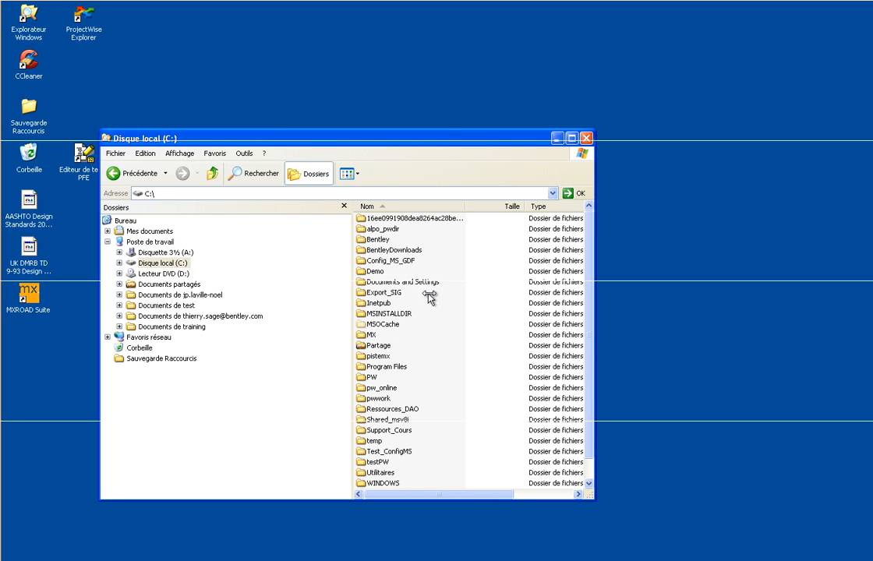
{"action": "double_click", "coordinate": [396, 294]}
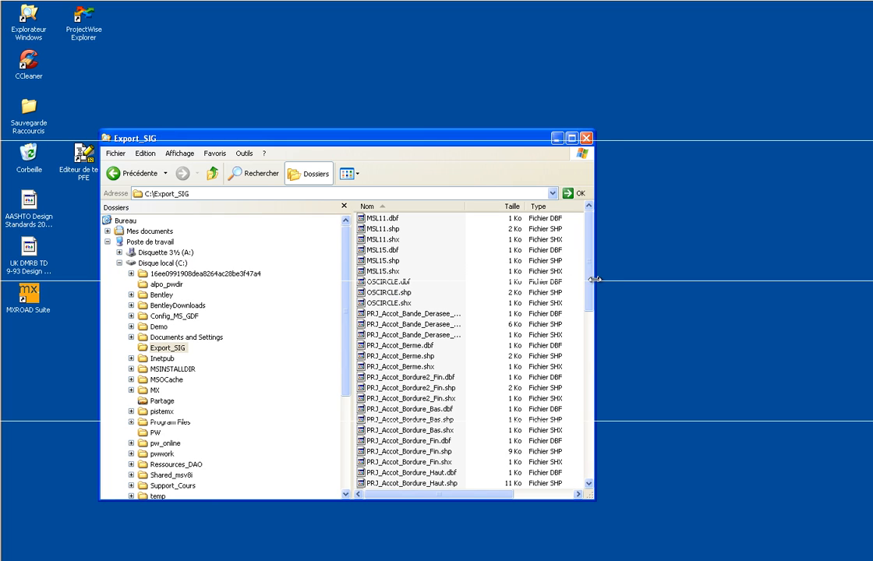
{"action": "left_click_drag", "start_coordinate": [594, 279], "coordinate": [839, 258]}
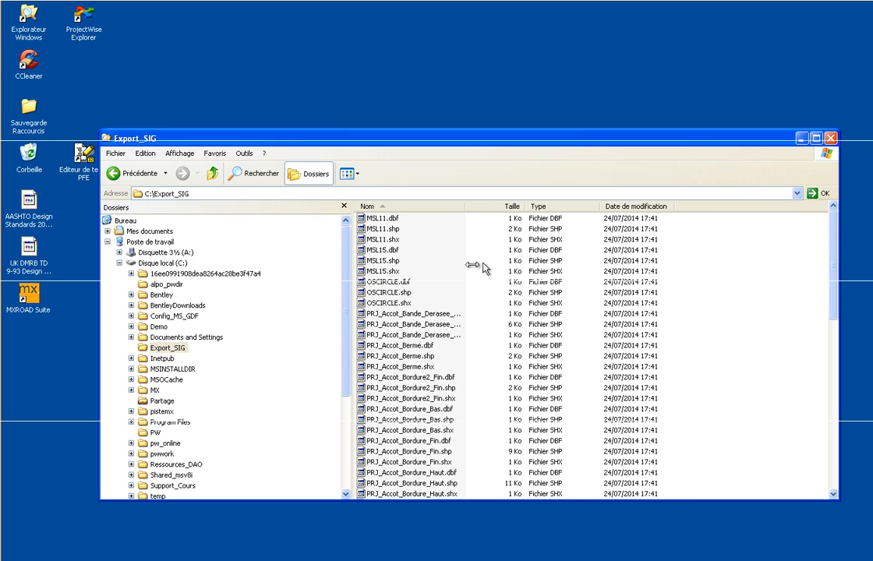
{"action": "left_click", "coordinate": [396, 295]}
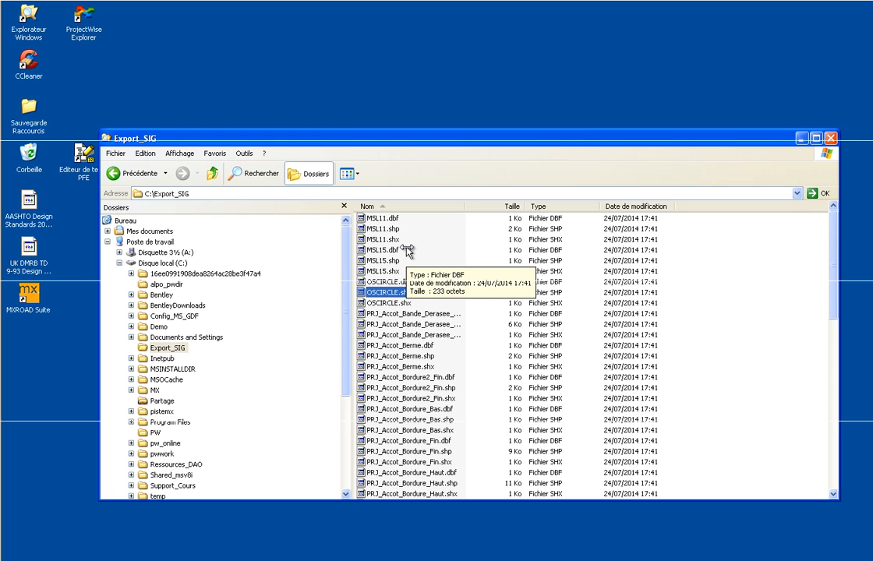
Step: Switch to MXROAD with import_sig.dgn and create map model MapModel1 in the current DGN file without attaching the current model
{"action": "key", "text": "alt+Tab"}
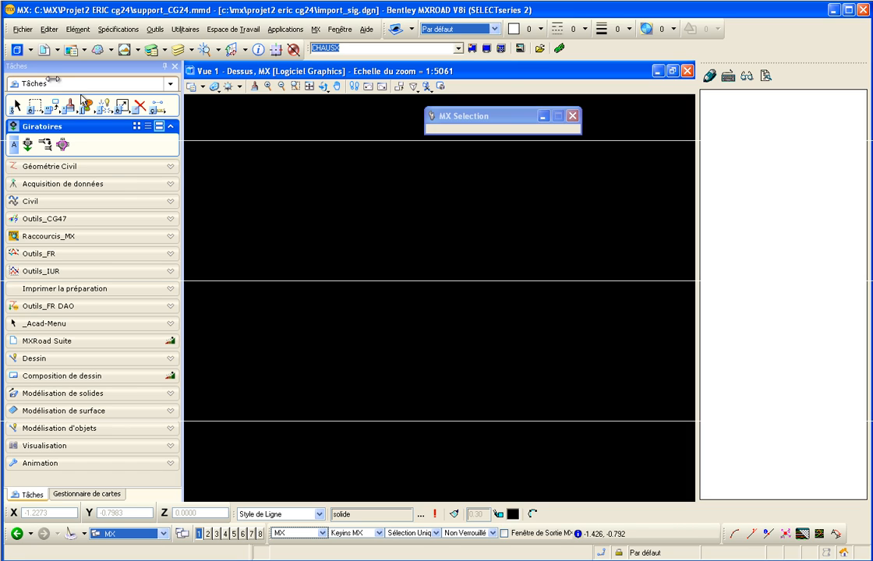
{"action": "left_click", "coordinate": [20, 30]}
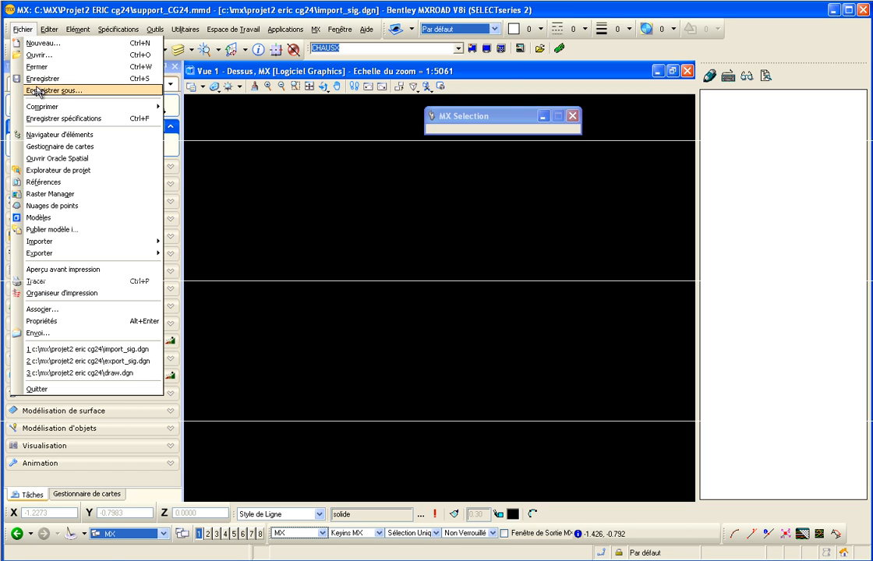
{"action": "left_click", "coordinate": [53, 147]}
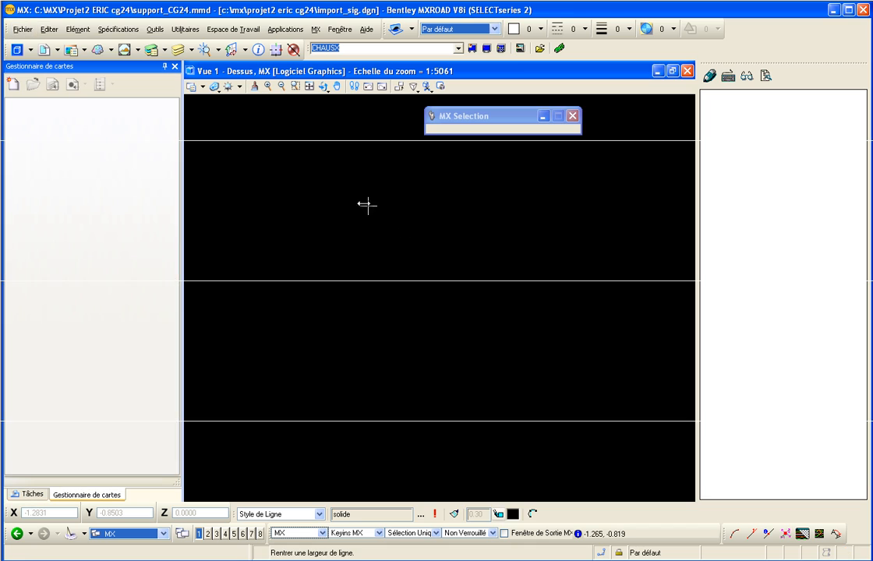
{"action": "left_click", "coordinate": [13, 88]}
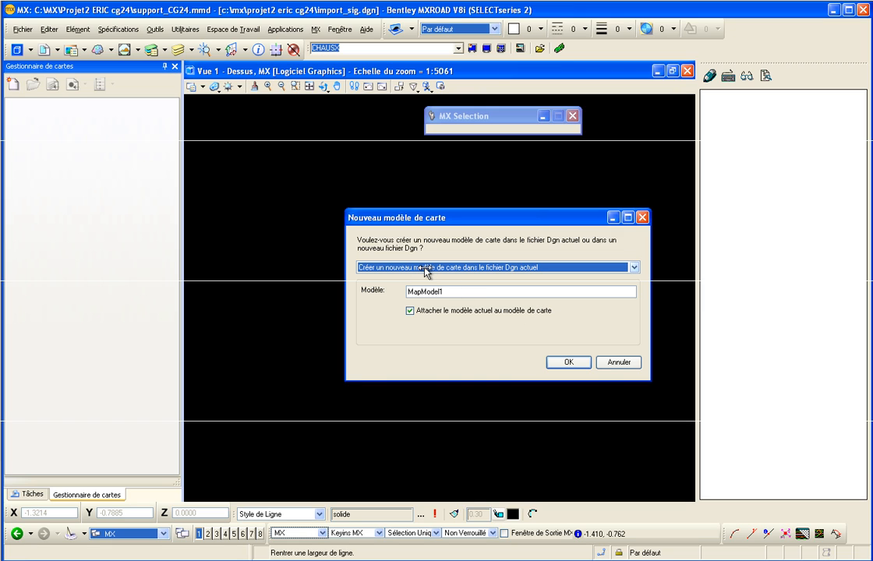
{"action": "left_click", "coordinate": [411, 311]}
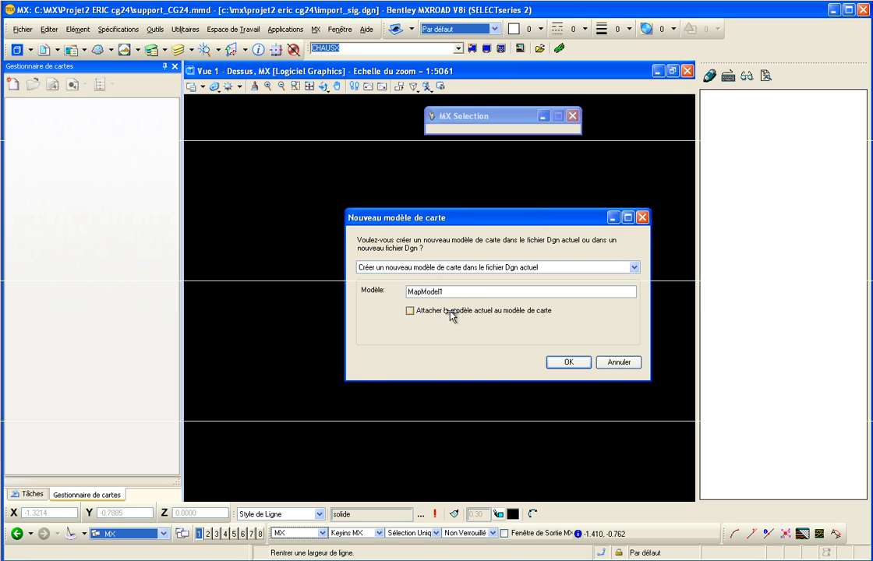
{"action": "left_click", "coordinate": [576, 363]}
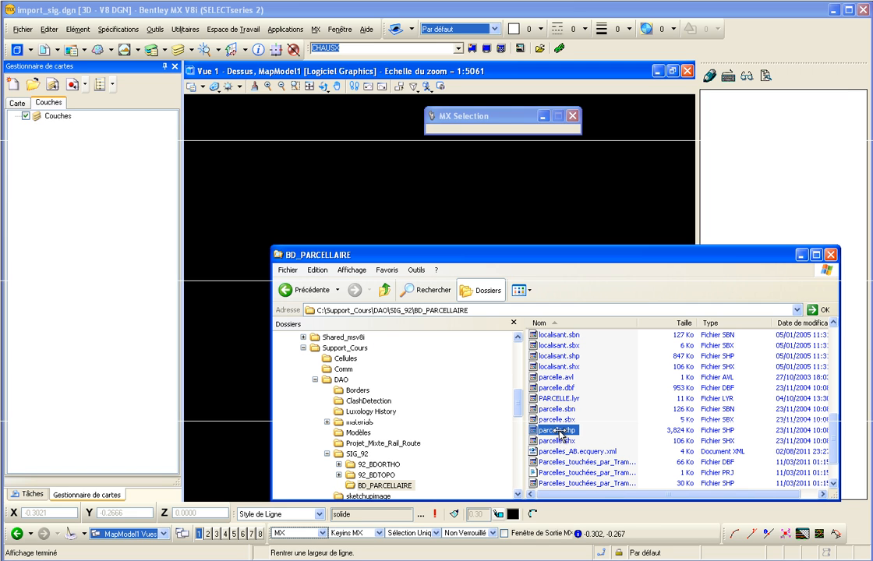
Step: Add parcelle.shp from the BD_PARCELLAIRE folder to the map's layers and dismiss the coordinate system message
{"action": "left_click_drag", "start_coordinate": [559, 434], "coordinate": [42, 163]}
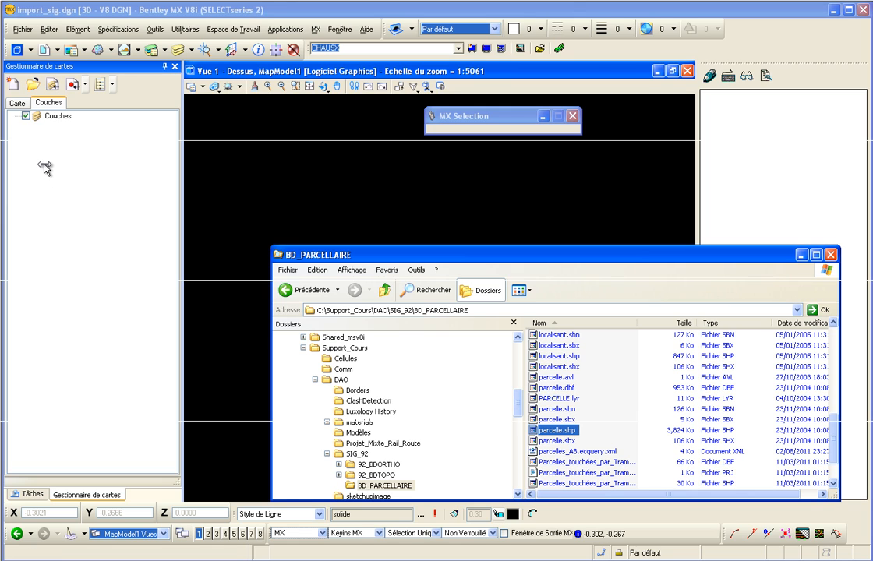
{"action": "left_click_drag", "start_coordinate": [43, 166], "coordinate": [43, 165]}
{"action": "left_click", "coordinate": [382, 456]}
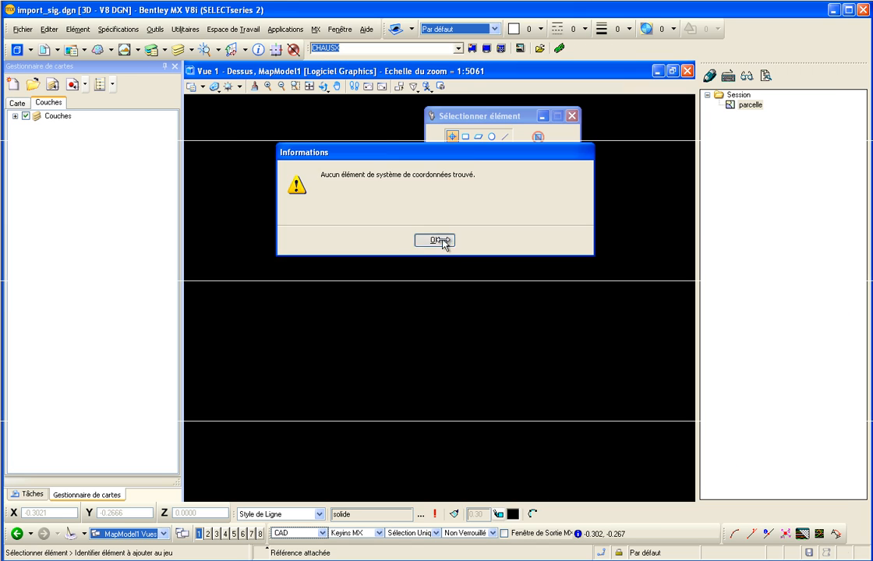
{"action": "left_click", "coordinate": [439, 242]}
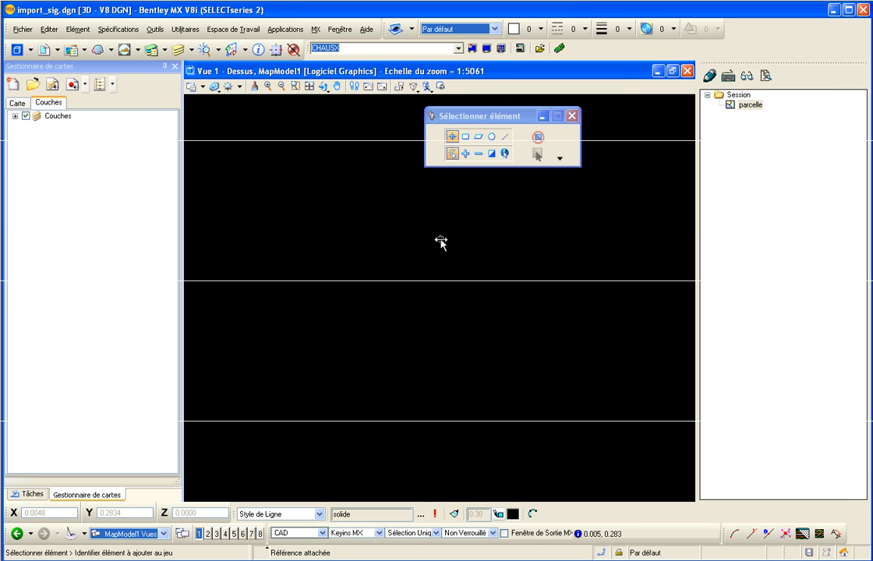
Step: Check the geographic coordinate system of import_sig.dgn and close its window
{"action": "left_click", "coordinate": [320, 89]}
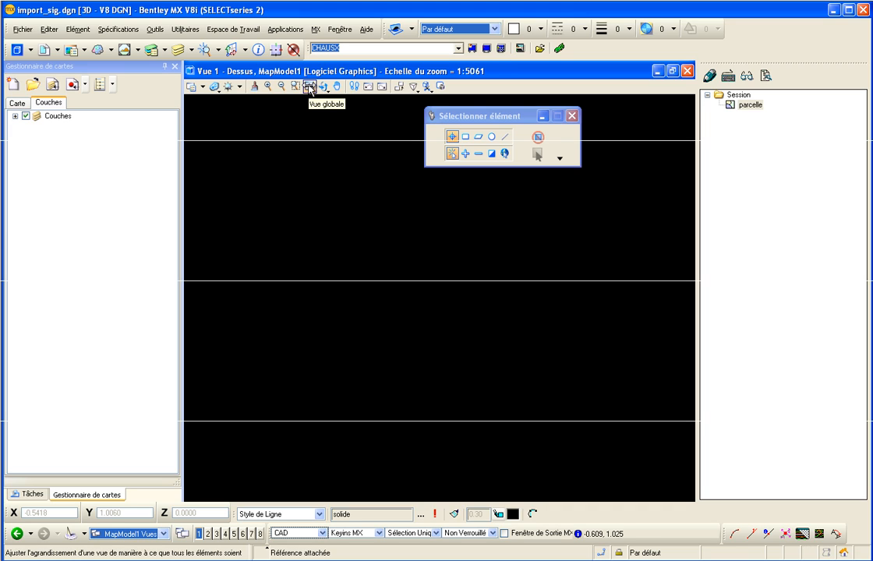
{"action": "left_click", "coordinate": [309, 87]}
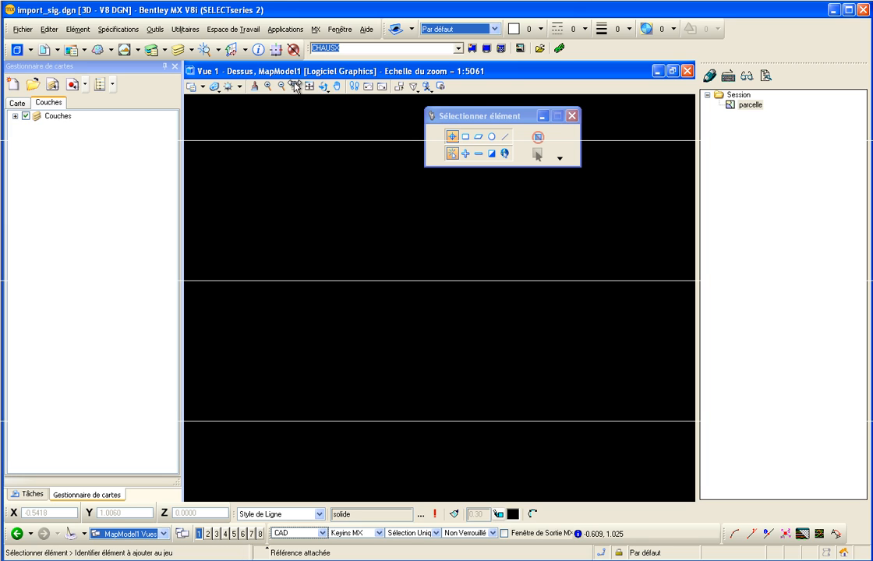
{"action": "left_click", "coordinate": [155, 30]}
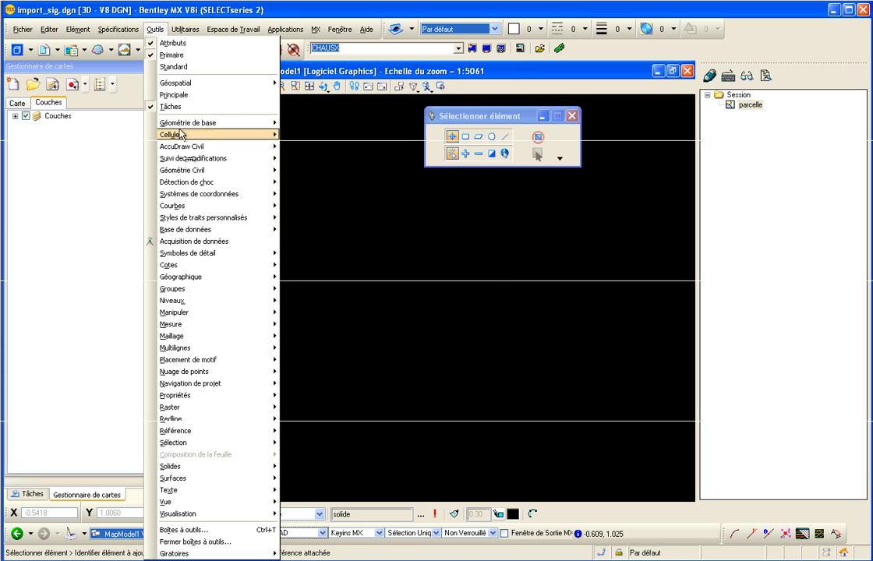
{"action": "mouse_move", "coordinate": [248, 277]}
{"action": "left_click", "coordinate": [361, 279]}
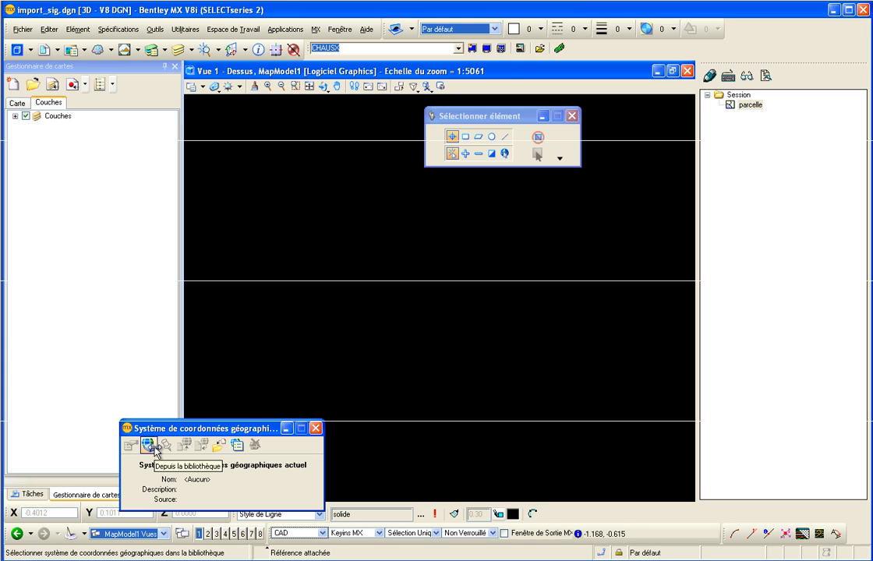
{"action": "left_click", "coordinate": [316, 428]}
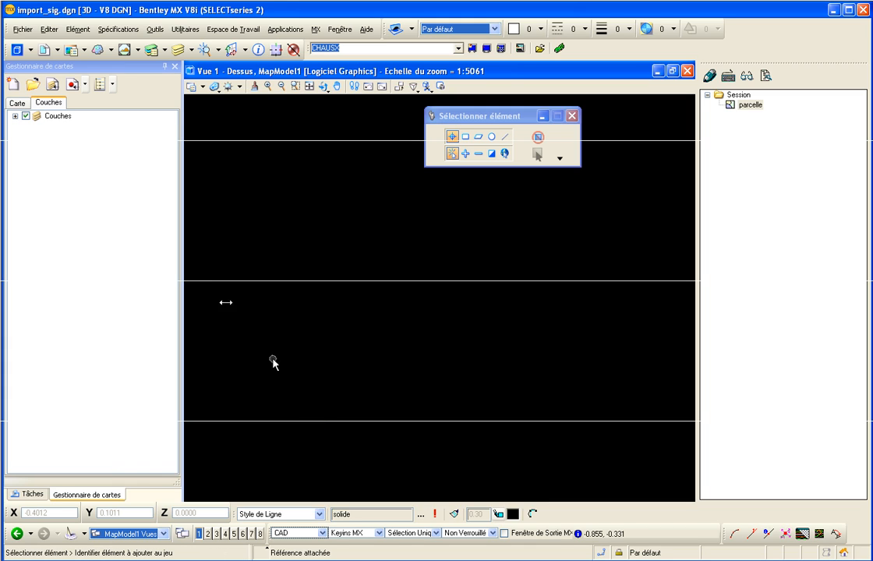
Step: Select the parcelle layer under Couches, fit the view to all files and inspect the parcels up close
{"action": "left_click", "coordinate": [17, 116]}
{"action": "left_click", "coordinate": [69, 127]}
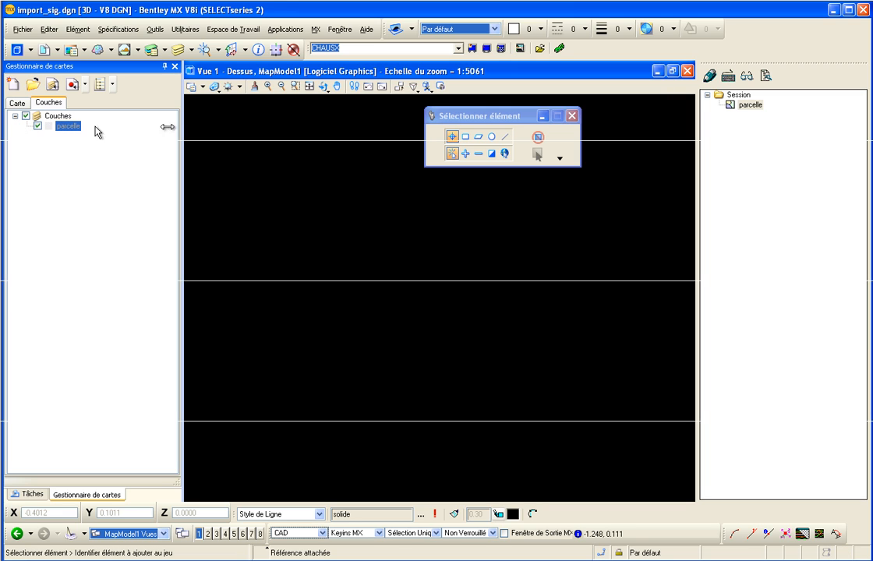
{"action": "left_click", "coordinate": [310, 85]}
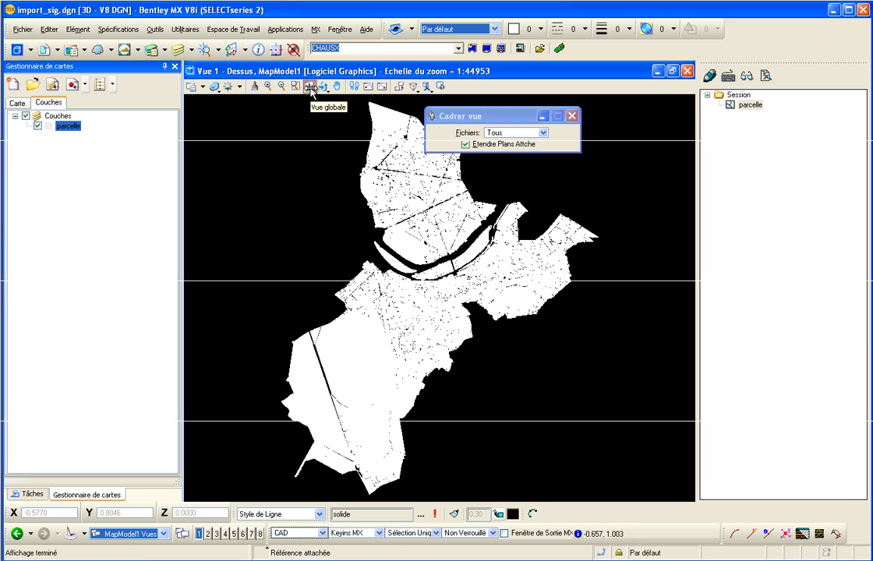
{"action": "scroll", "coordinate": [411, 294], "scroll_direction": "up", "scroll_amount": 6}
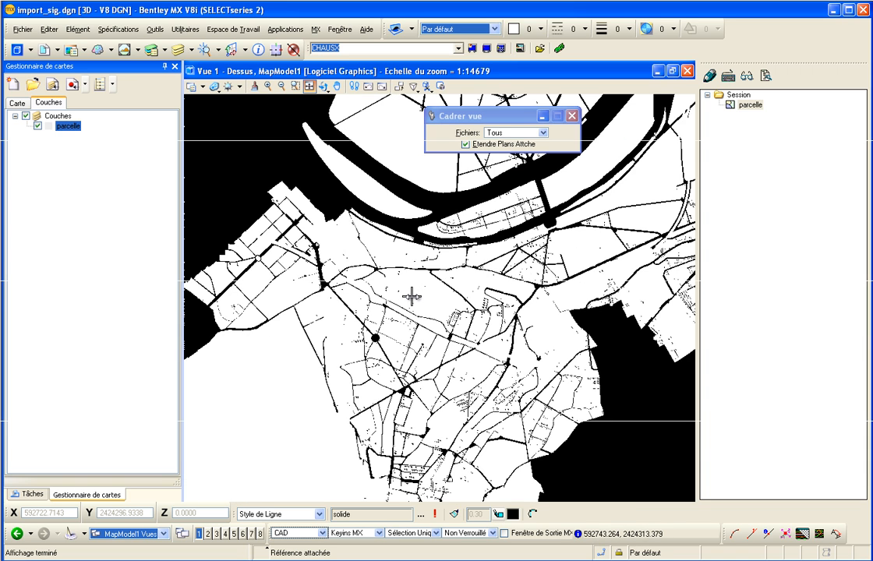
Step: Open the parcelle layer's symbology settings and set its symbology style to Par couche
{"action": "scroll", "coordinate": [478, 269], "scroll_direction": "down", "scroll_amount": 1}
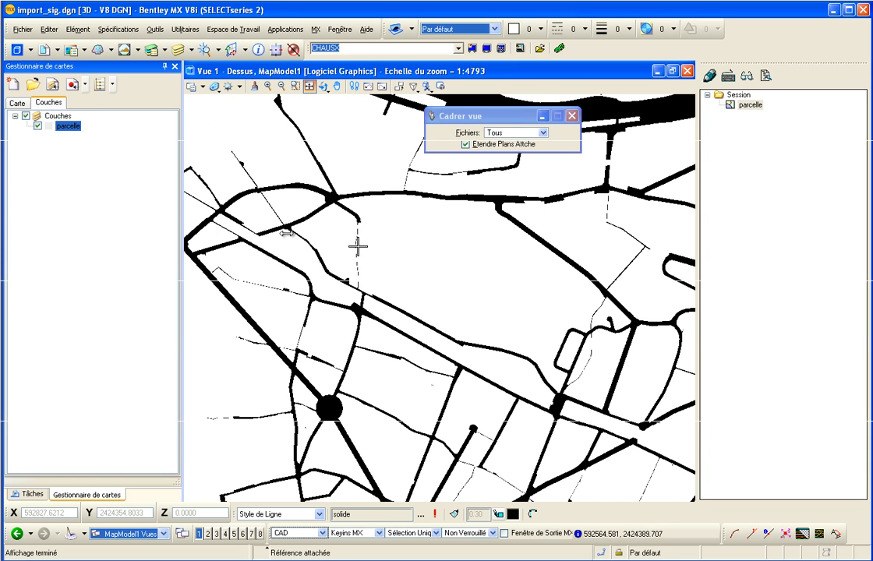
{"action": "right_click", "coordinate": [63, 126]}
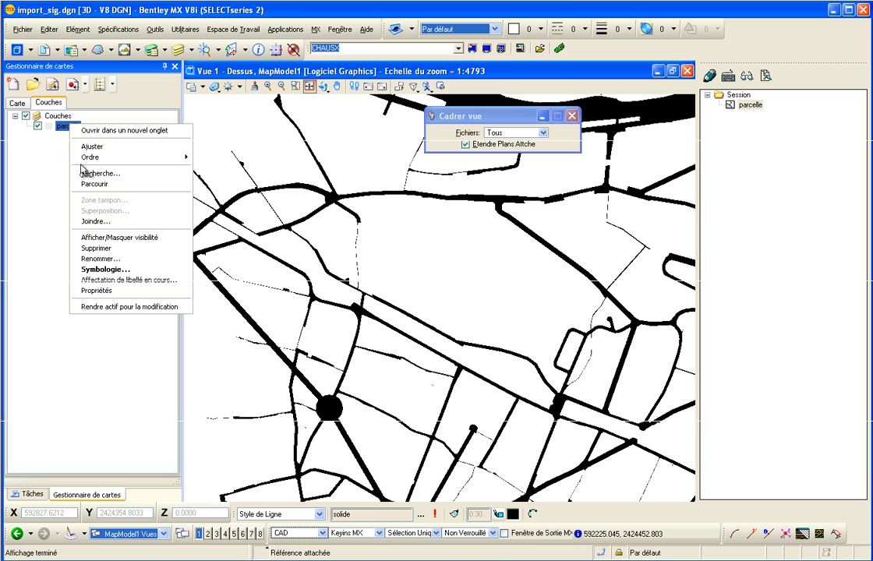
{"action": "left_click", "coordinate": [86, 208]}
{"action": "left_click", "coordinate": [226, 68]}
{"action": "left_click", "coordinate": [202, 88]}
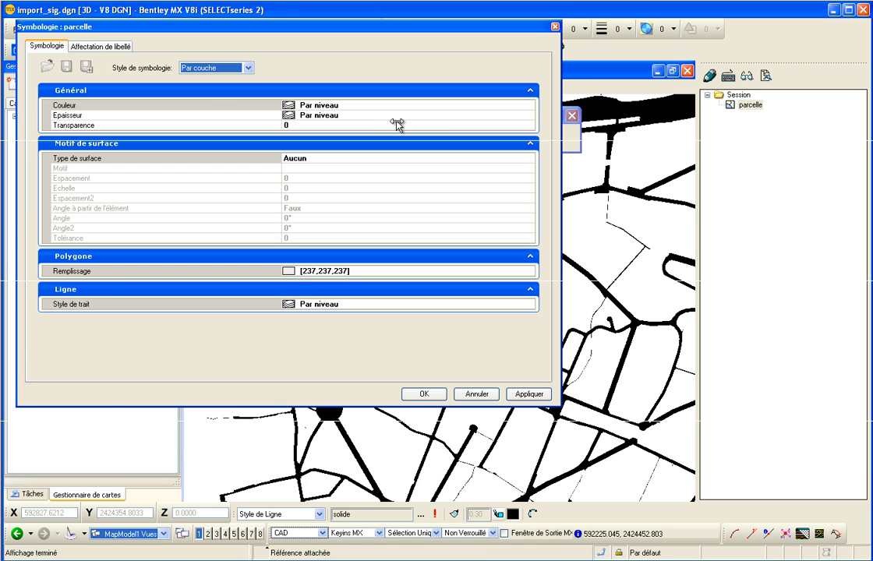
Step: Set the parcelle layer's polygon fill to Pas de remplissage and apply the symbology
{"action": "left_click", "coordinate": [510, 270]}
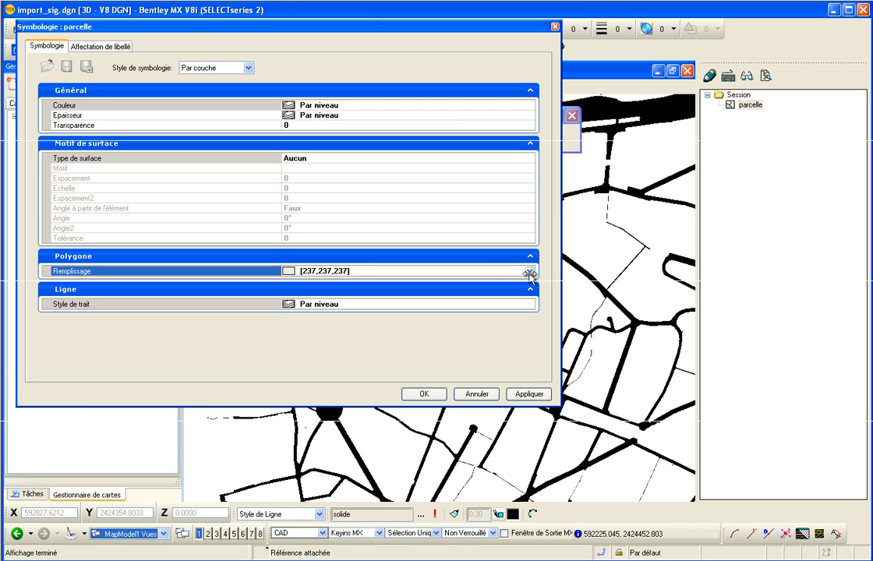
{"action": "left_click", "coordinate": [529, 271]}
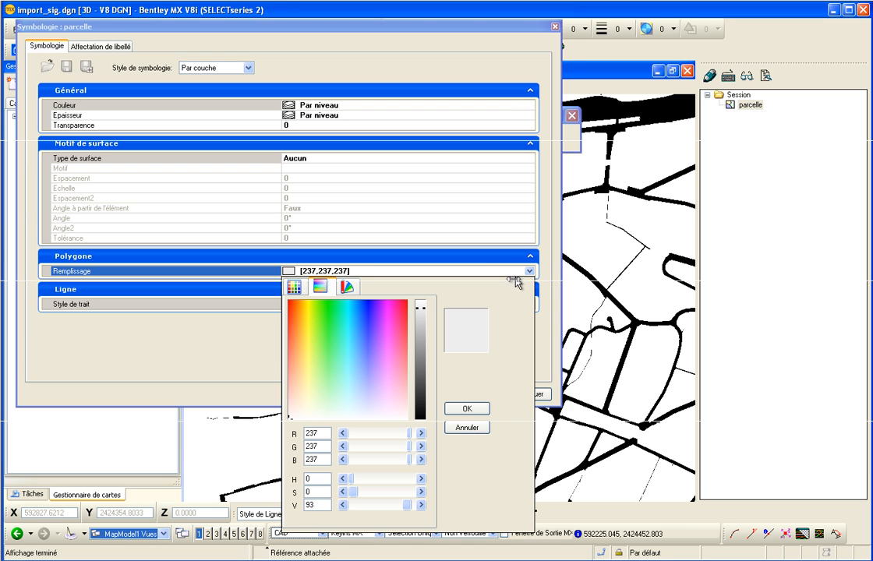
{"action": "left_click", "coordinate": [294, 287]}
{"action": "left_click", "coordinate": [291, 518]}
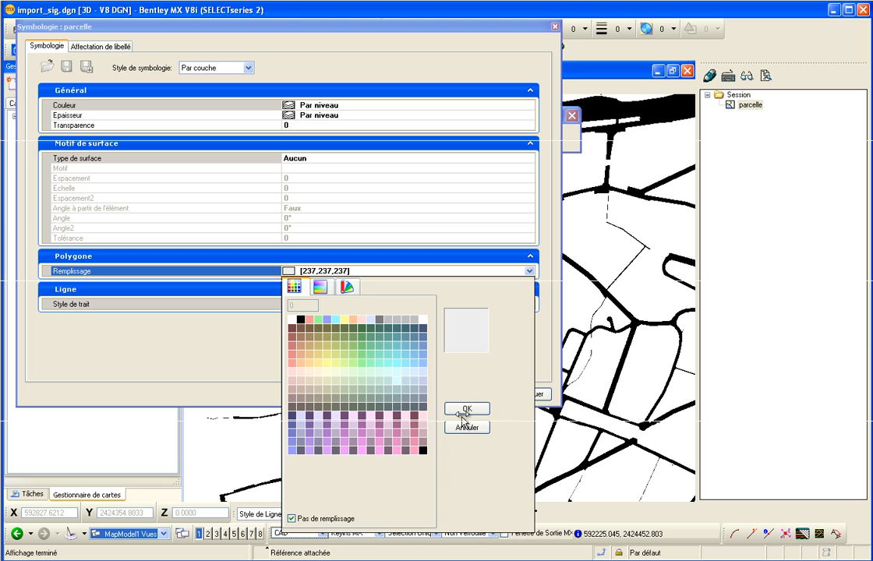
{"action": "left_click", "coordinate": [466, 409]}
{"action": "left_click", "coordinate": [424, 394]}
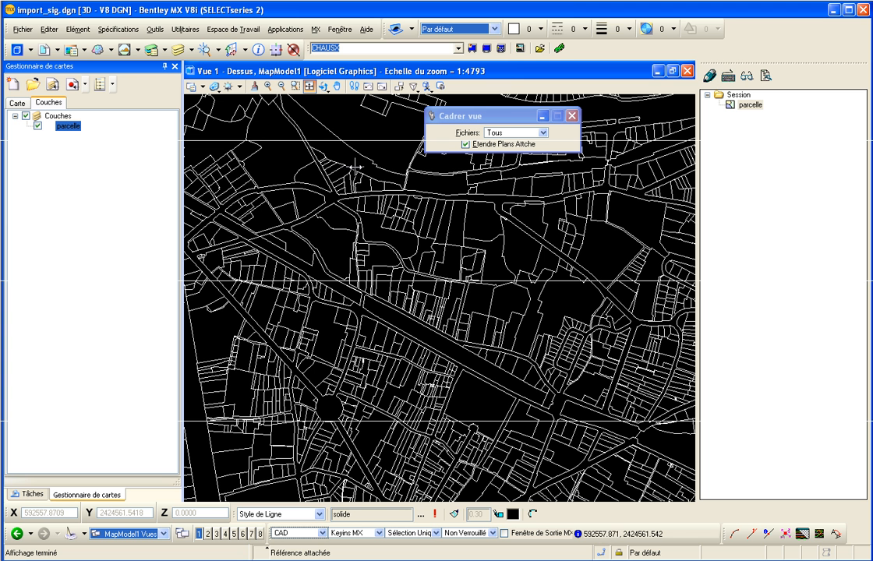
Step: Analyse the attributes of an existing parcel in the map and close the result window
{"action": "left_click", "coordinate": [747, 75]}
{"action": "left_click", "coordinate": [466, 216]}
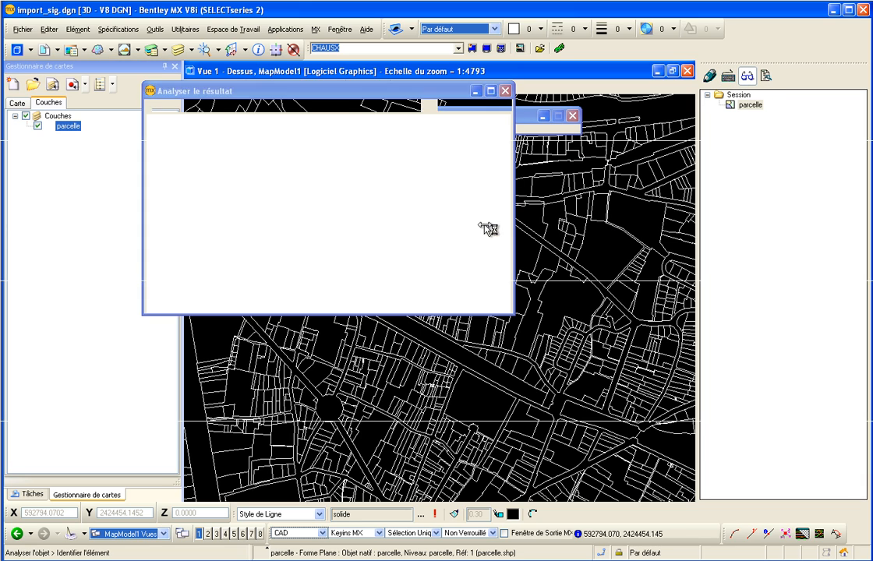
{"action": "left_click", "coordinate": [505, 90]}
Step: Try to edit the object properties of existing parcels from the attached parcelle.shp
{"action": "left_click", "coordinate": [728, 75]}
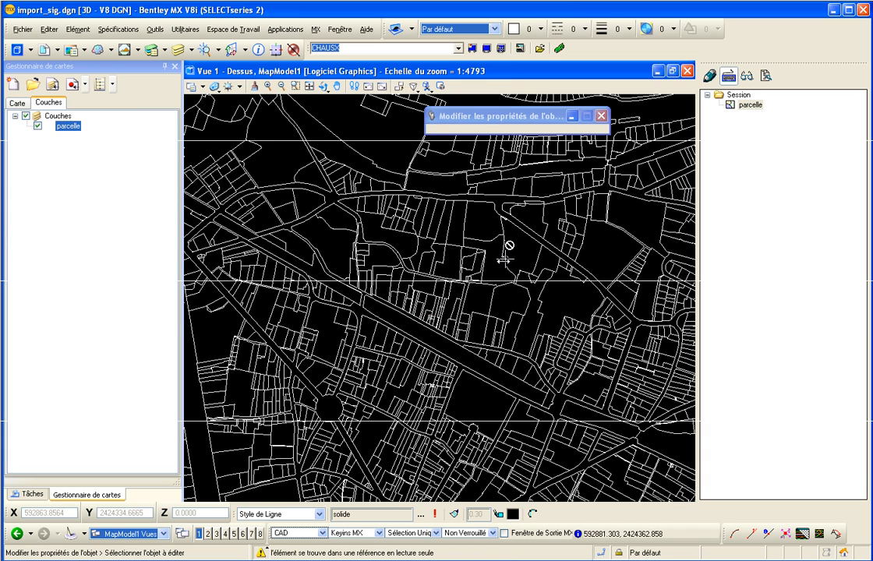
{"action": "mouse_move", "coordinate": [503, 261]}
{"action": "mouse_move", "coordinate": [401, 232]}
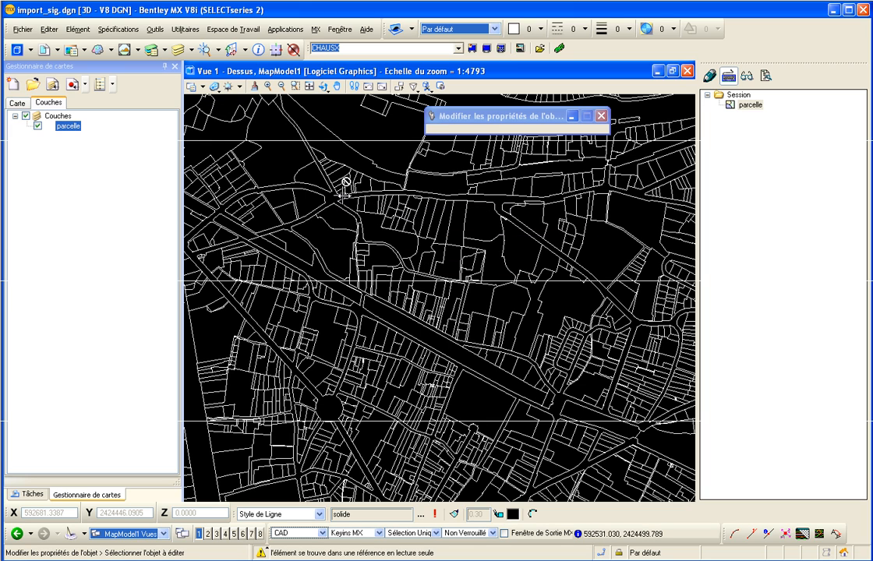
Step: Check which file types can be imported, including Types de données SIG
{"action": "left_click", "coordinate": [27, 33]}
{"action": "mouse_move", "coordinate": [160, 241]}
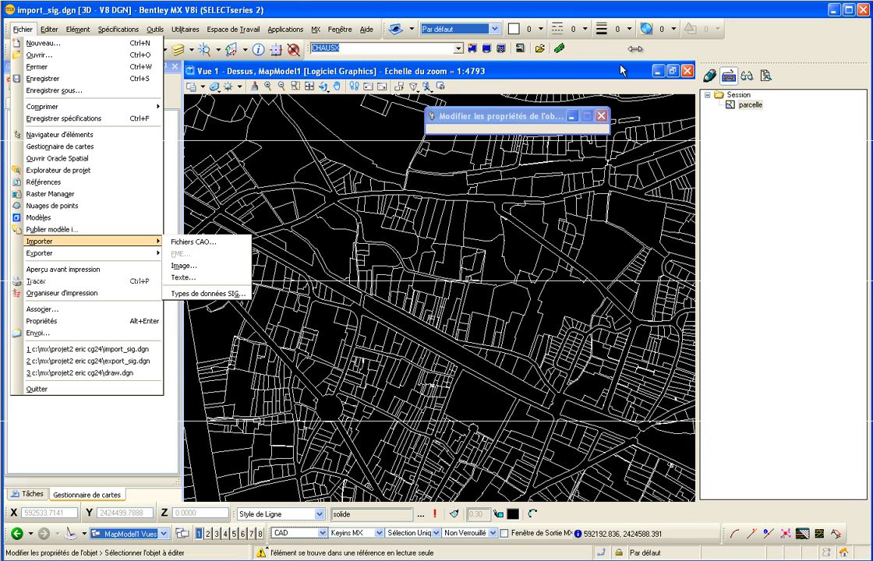
{"action": "left_click", "coordinate": [633, 12]}
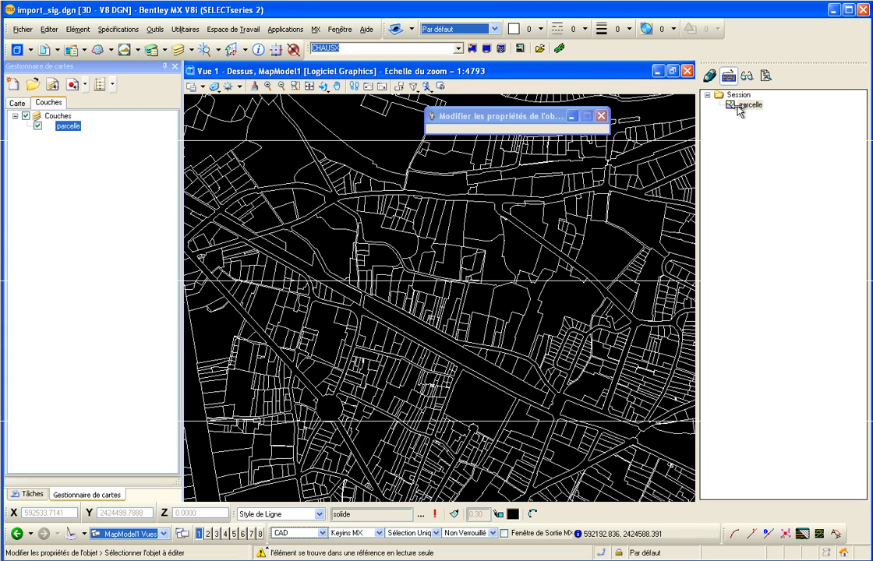
Step: Start placing a new parcelle object with NUMERO G and SECTION H
{"action": "left_click", "coordinate": [710, 76]}
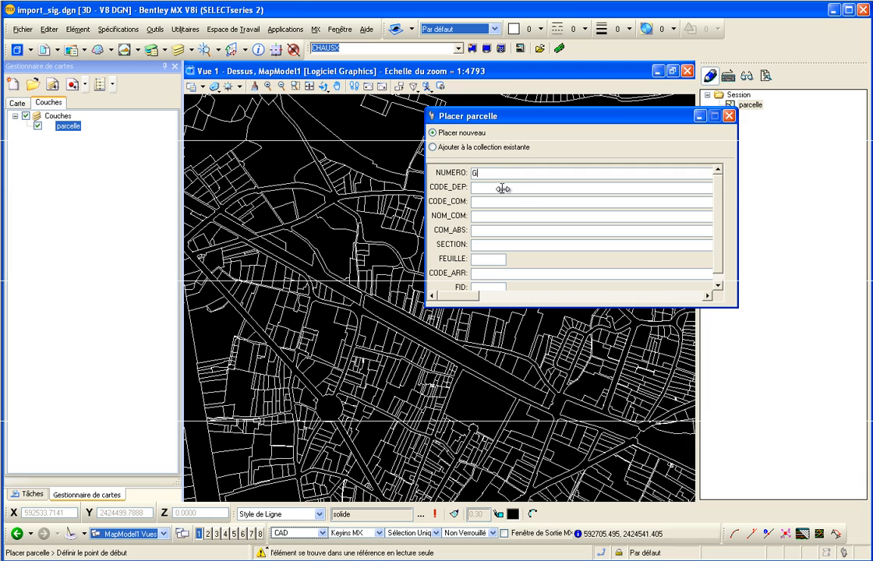
{"action": "left_click", "coordinate": [497, 243]}
{"action": "left_click_drag", "start_coordinate": [717, 210], "coordinate": [713, 191]}
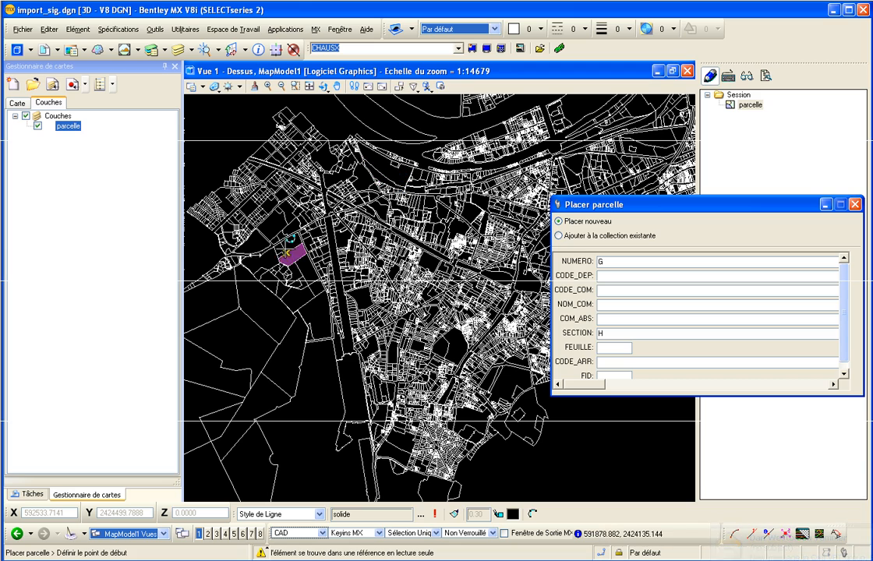
Step: Draw the new parcel's four-sided outline beside the narrow strip of small parcels, with an area of about 91270 and perimeter of about 1205
{"action": "middle_click_drag", "start_coordinate": [218, 263], "coordinate": [351, 265]}
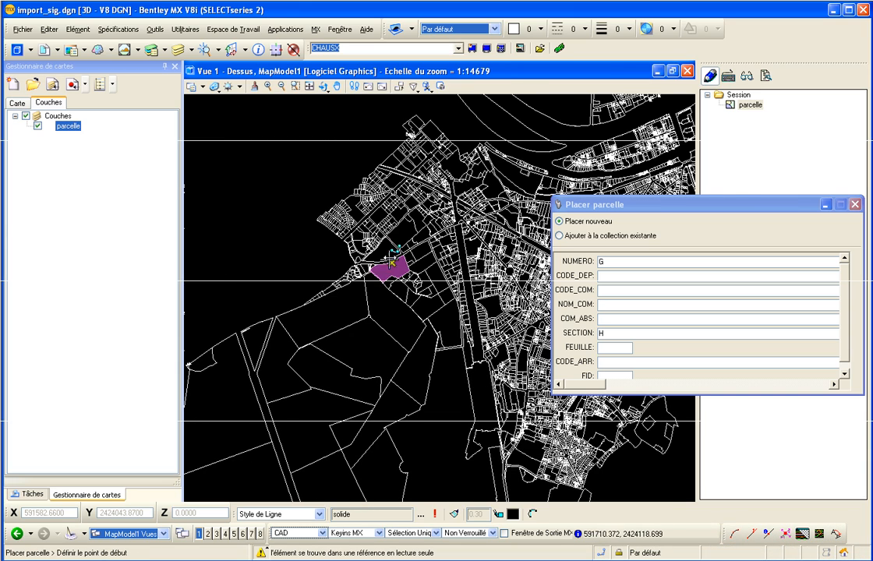
{"action": "left_click", "coordinate": [252, 279]}
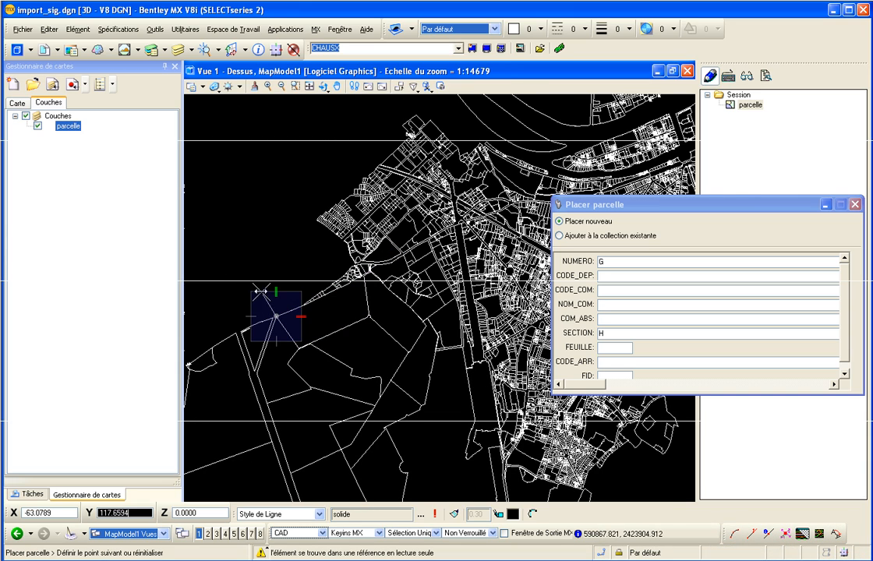
{"action": "scroll", "coordinate": [290, 264], "scroll_direction": "up", "scroll_amount": 5}
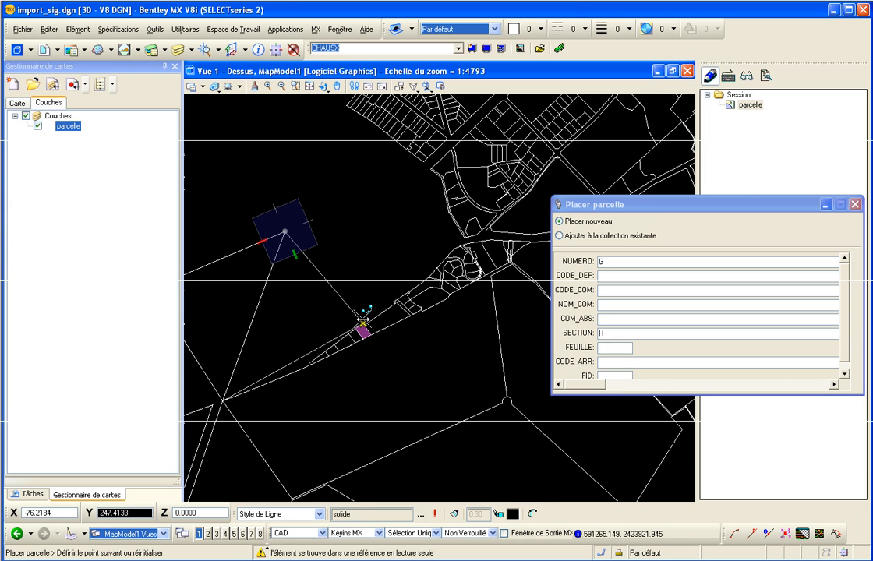
{"action": "left_click", "coordinate": [361, 312]}
{"action": "left_click", "coordinate": [315, 355]}
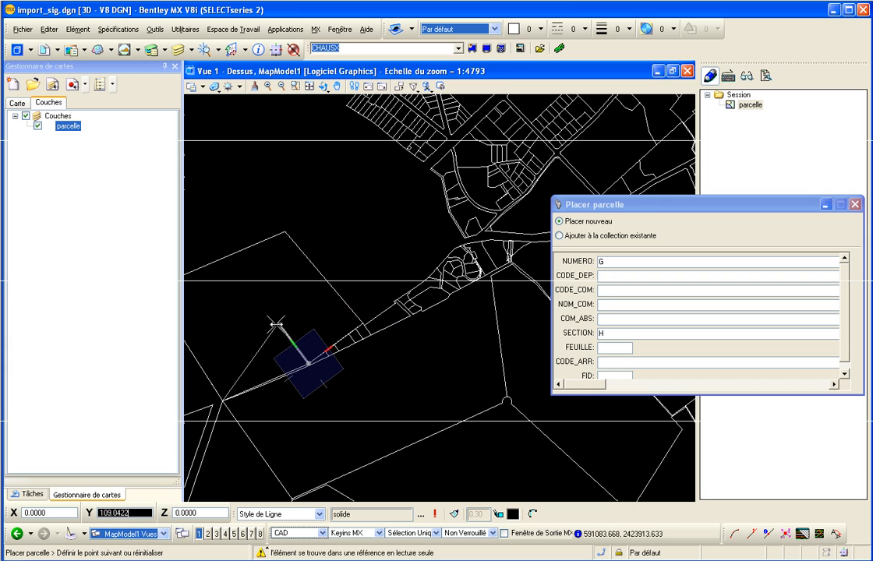
{"action": "right_click", "coordinate": [268, 358]}
{"action": "left_click", "coordinate": [440, 285]}
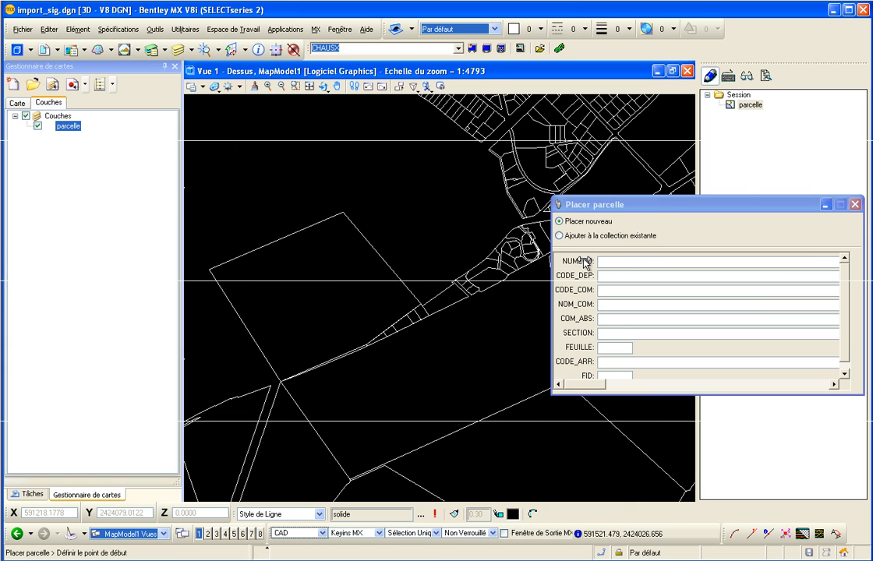
Step: Analyse the newly placed parcel to check its attributes and geometry, and close the result window
{"action": "left_click", "coordinate": [746, 75]}
{"action": "left_click", "coordinate": [363, 235]}
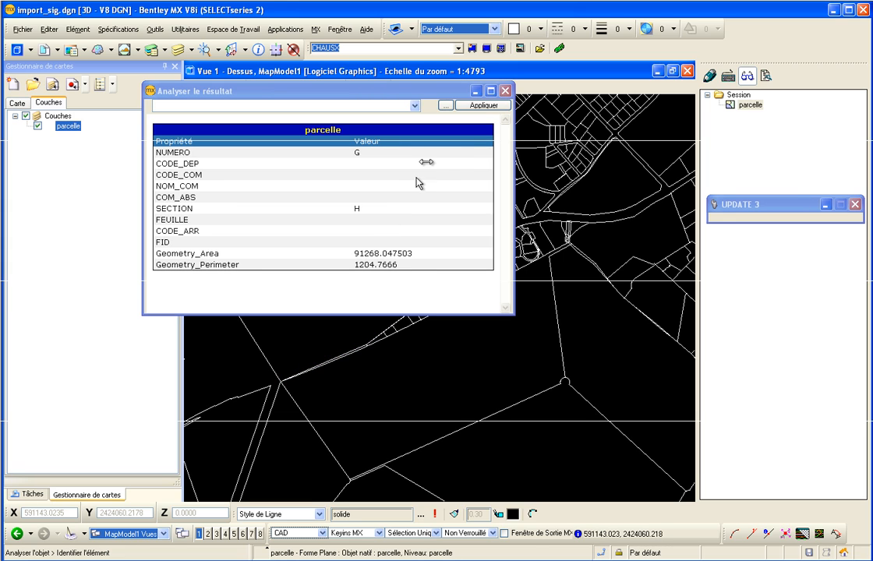
{"action": "left_click", "coordinate": [505, 91]}
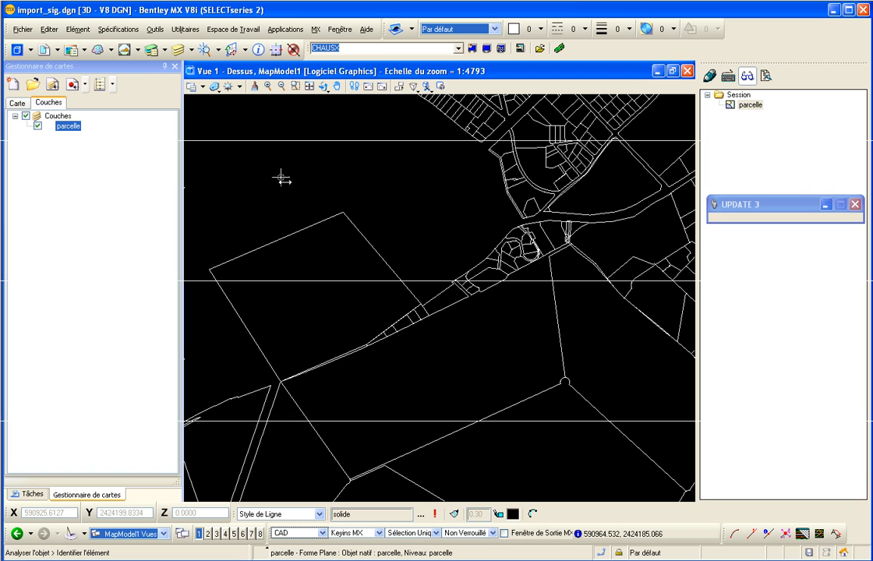
Step: Reopen the parcelle layer's symbology settings and set the symbology style to Thématique
{"action": "scroll", "coordinate": [285, 201], "scroll_direction": "down", "scroll_amount": 2}
{"action": "scroll", "coordinate": [285, 201], "scroll_direction": "down", "scroll_amount": 2}
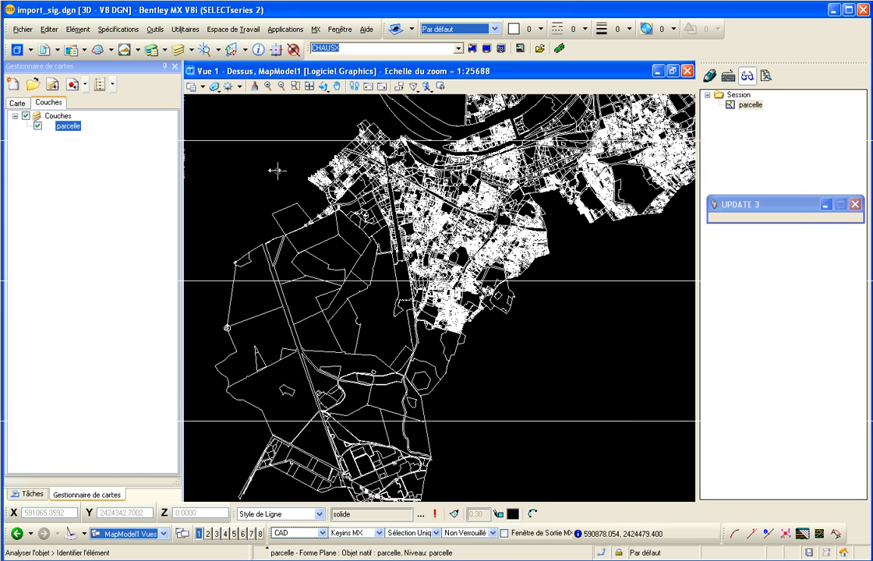
{"action": "right_click", "coordinate": [66, 129]}
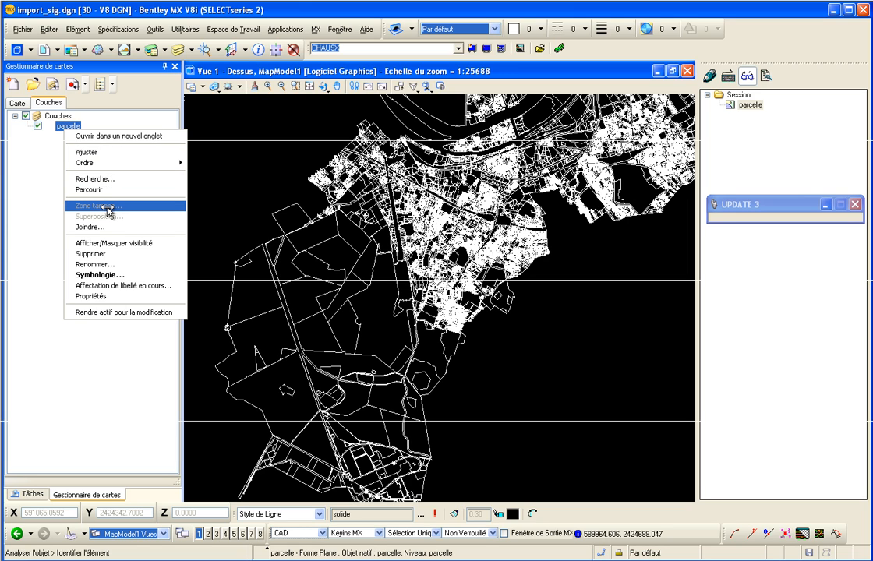
{"action": "left_click", "coordinate": [121, 274]}
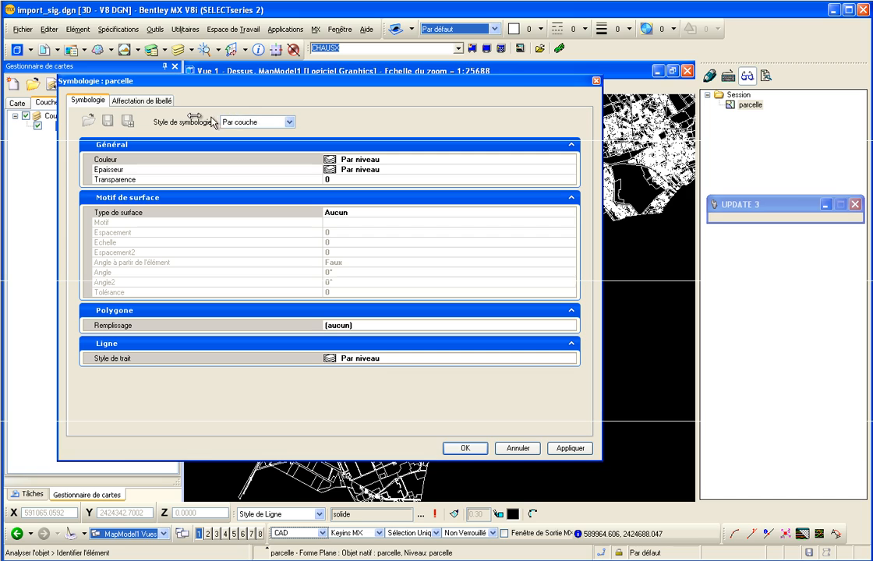
{"action": "left_click", "coordinate": [261, 122]}
{"action": "left_click", "coordinate": [254, 150]}
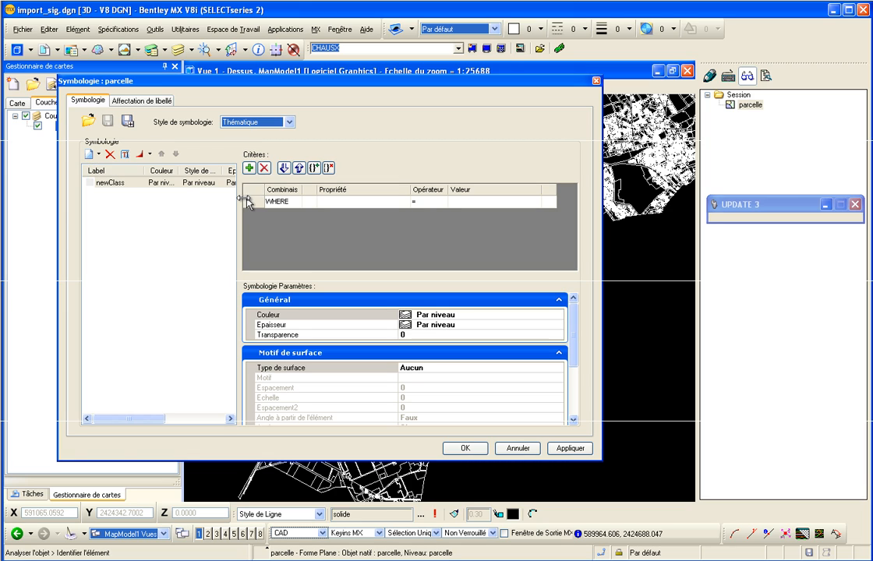
Step: Open the class generator for the thematic symbology and choose Geometry_Area as the property
{"action": "left_click", "coordinate": [99, 156]}
{"action": "left_click", "coordinate": [109, 167]}
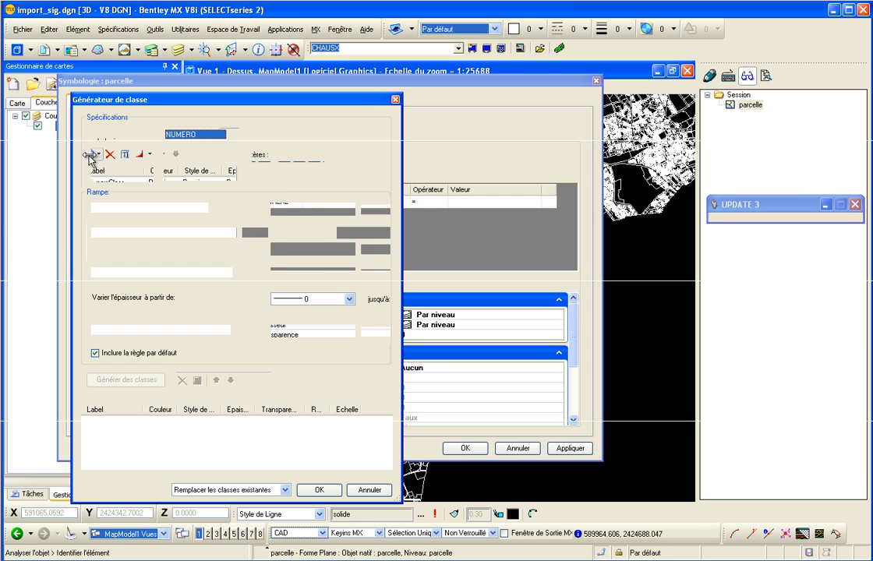
{"action": "left_click", "coordinate": [232, 134]}
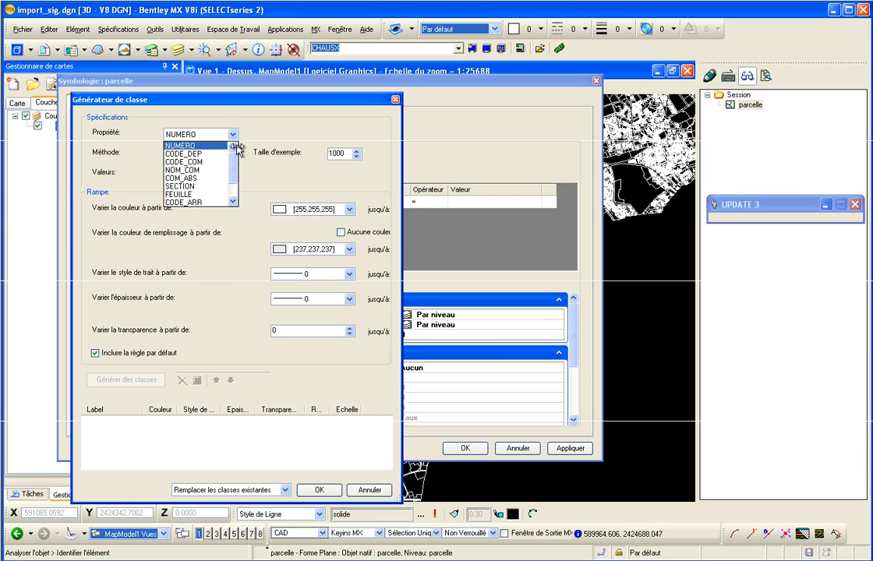
{"action": "scroll", "coordinate": [232, 152], "scroll_direction": "down", "scroll_amount": 1}
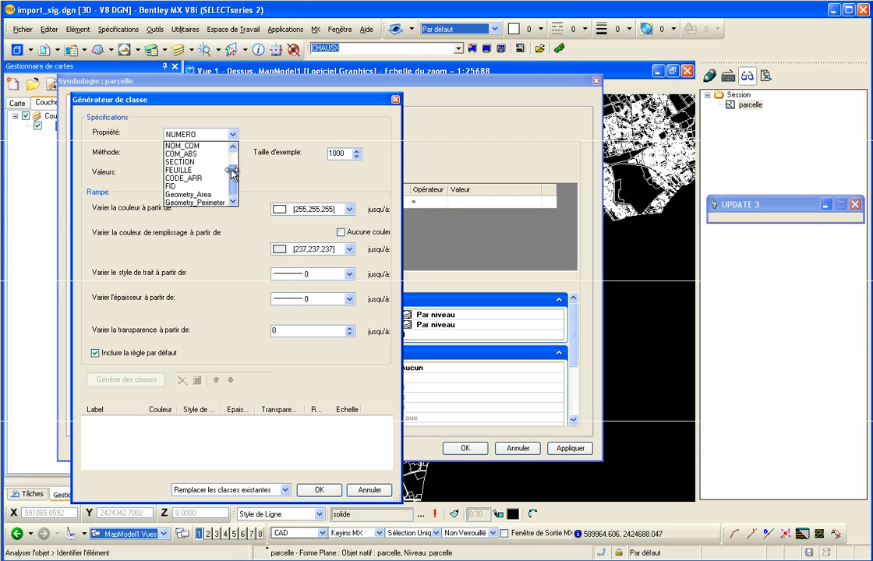
{"action": "mouse_move", "coordinate": [232, 173]}
{"action": "left_mouse_down"}
{"action": "mouse_move", "coordinate": [232, 142]}
{"action": "mouse_move", "coordinate": [231, 171]}
{"action": "left_mouse_up"}
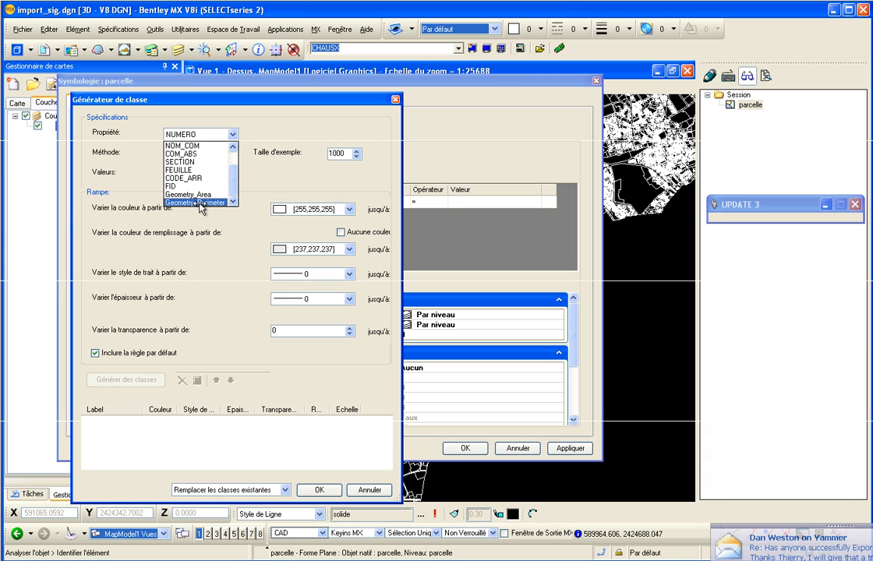
{"action": "left_click", "coordinate": [200, 195]}
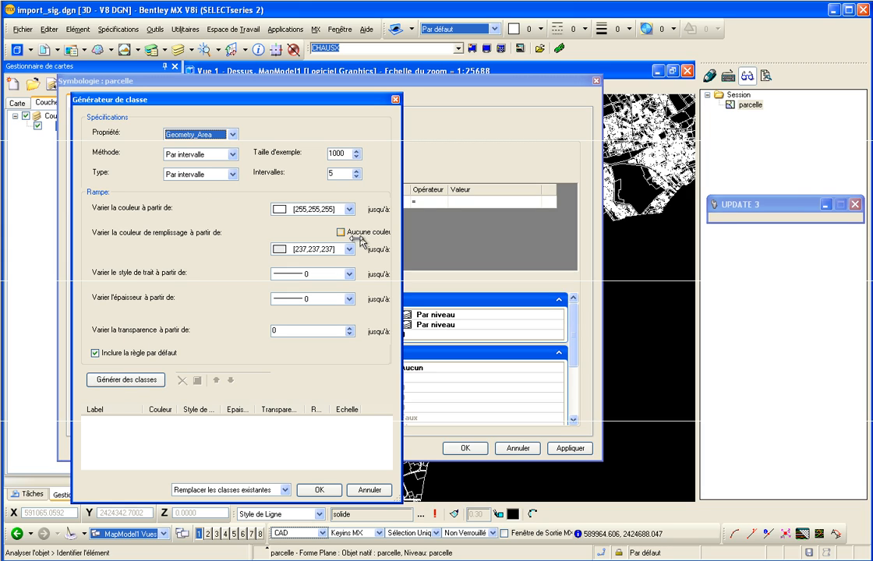
Step: Set the number of intervals to 10, generate the area classes and let them replace the existing classes
{"action": "left_click", "coordinate": [357, 170]}
{"action": "left_click", "coordinate": [357, 170]}
{"action": "left_click", "coordinate": [357, 170]}
{"action": "left_click", "coordinate": [357, 170]}
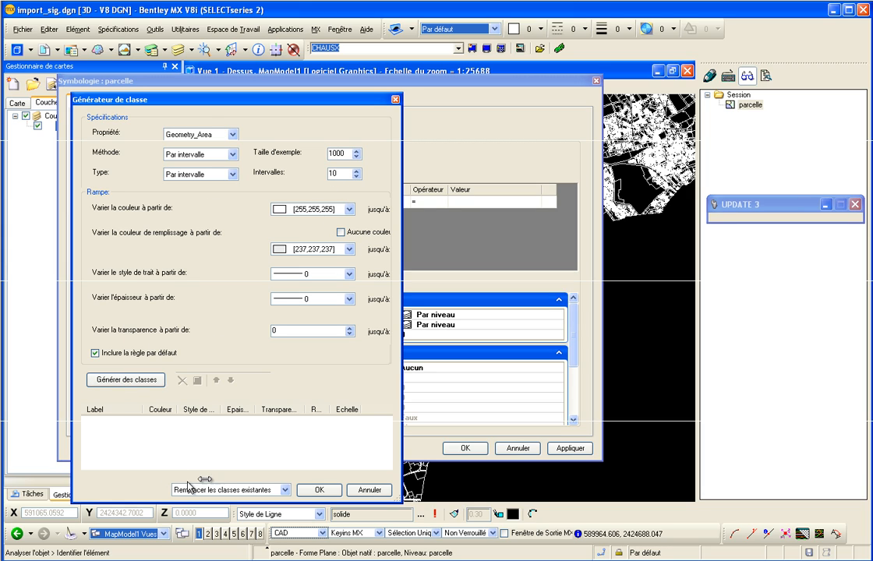
{"action": "left_click", "coordinate": [145, 381]}
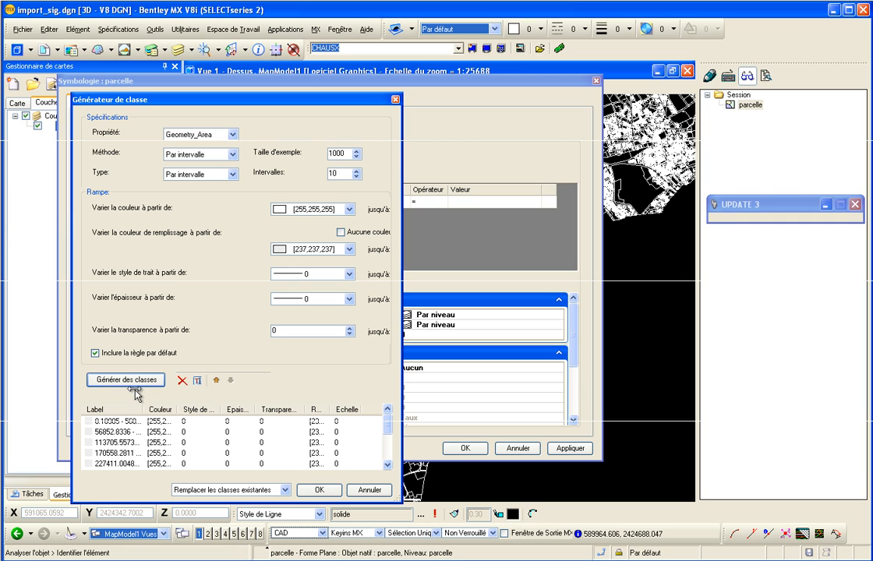
{"action": "left_click", "coordinate": [318, 489]}
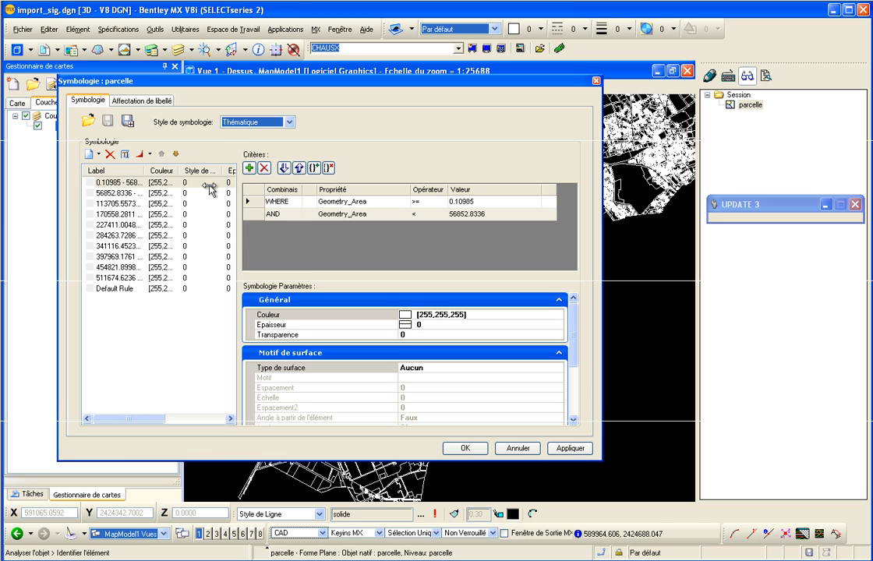
Step: Set the colour of the 56852.8336–113705.55735 area class to orange [255,161,24]
{"action": "double_click", "coordinate": [159, 181]}
{"action": "left_click", "coordinate": [161, 194]}
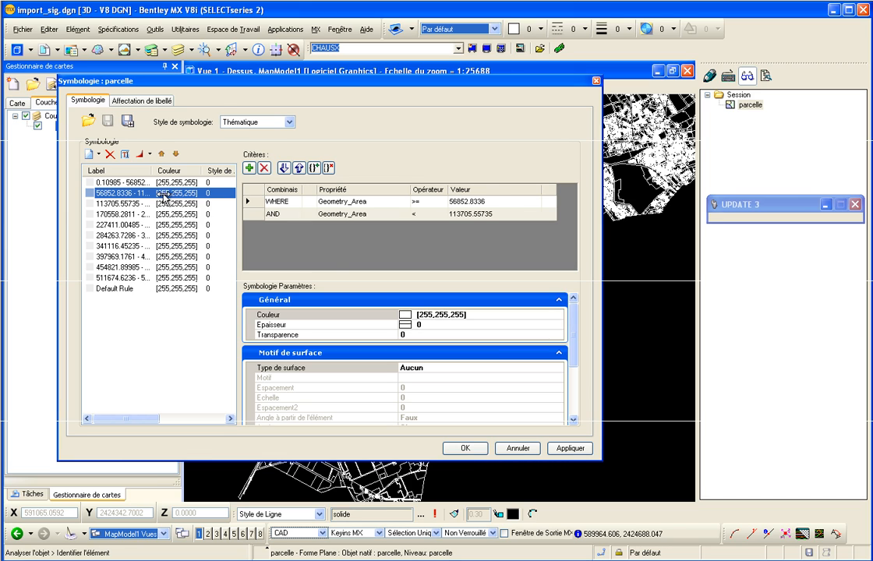
{"action": "left_click", "coordinate": [510, 316]}
{"action": "left_click", "coordinate": [558, 315]}
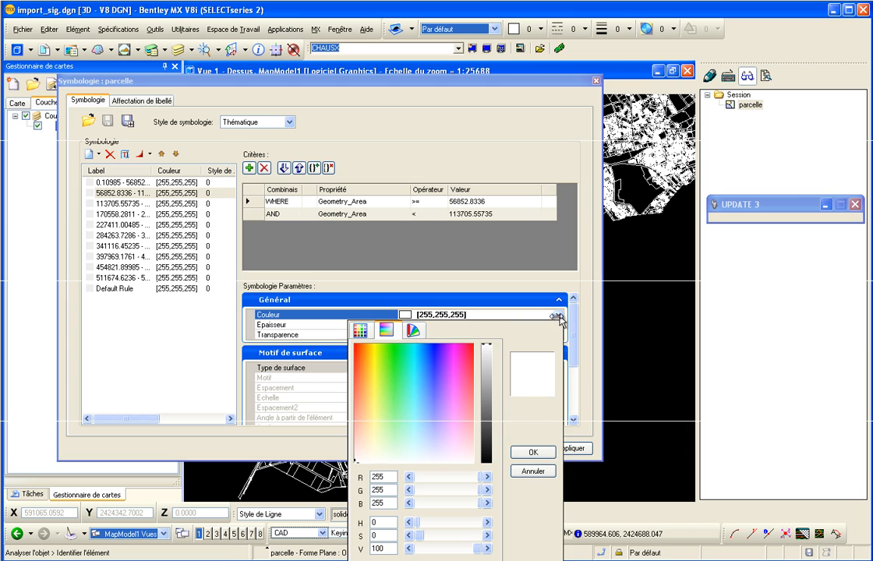
{"action": "left_click", "coordinate": [365, 355]}
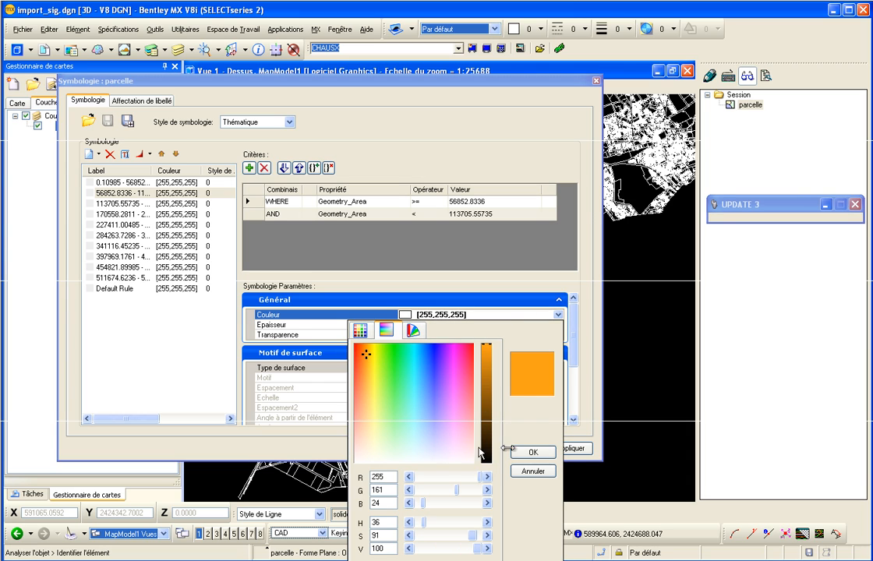
{"action": "left_click", "coordinate": [532, 452]}
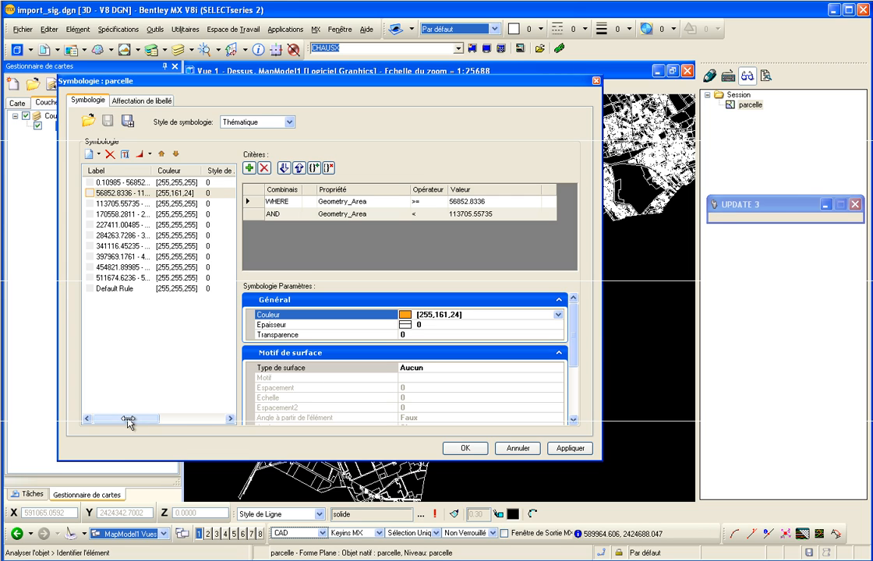
Step: Set the polygon fill (Remplissage) of the same 56852.8336–113705.55735 class to orange [255,146,36]
{"action": "left_click_drag", "start_coordinate": [128, 422], "coordinate": [240, 414]}
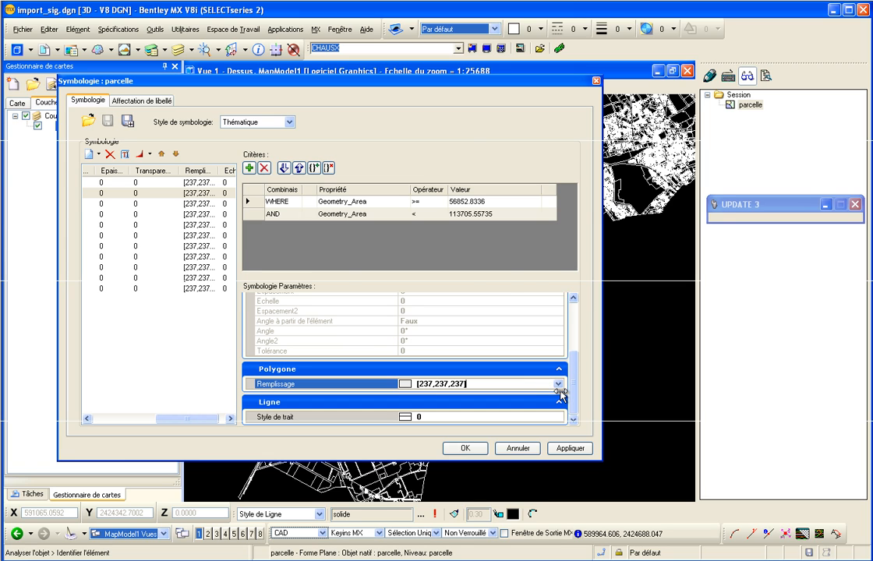
{"action": "left_click", "coordinate": [558, 385]}
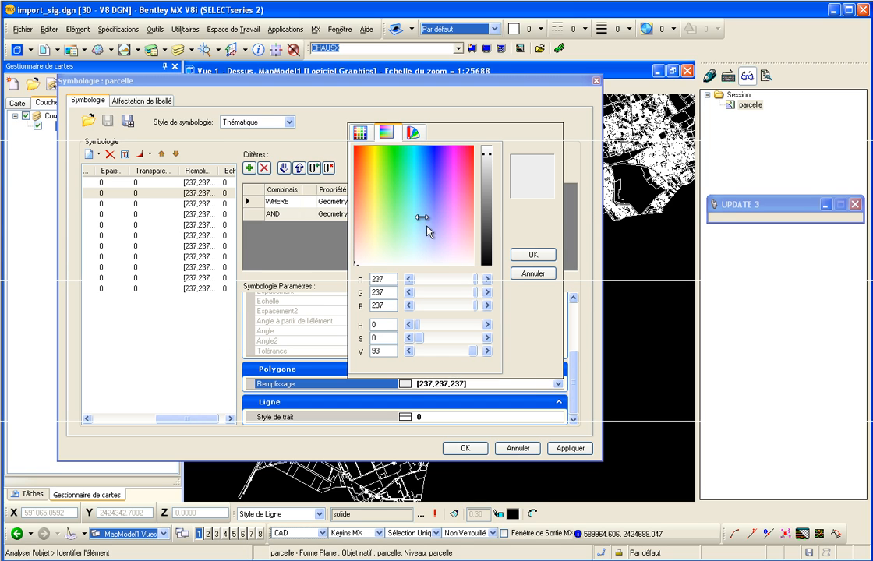
{"action": "left_click", "coordinate": [364, 163]}
{"action": "left_click", "coordinate": [532, 255]}
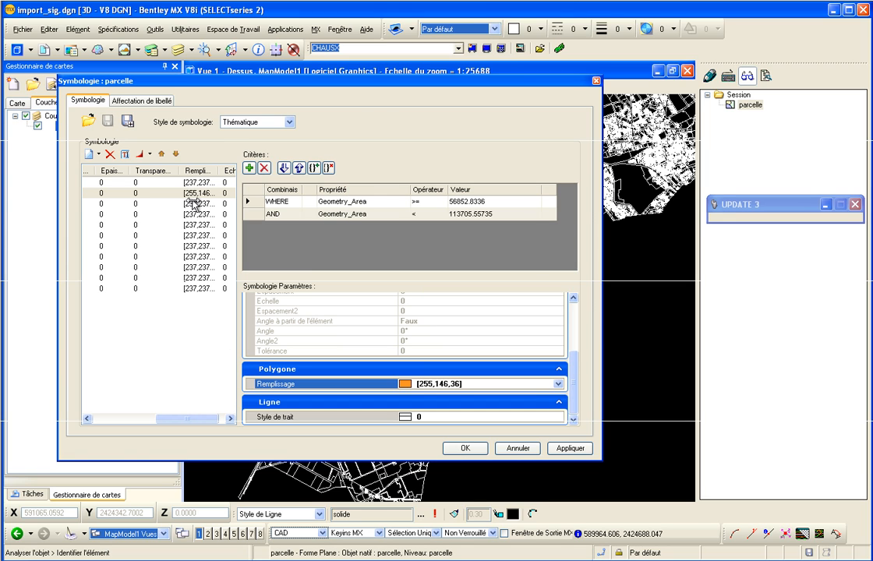
Step: Set the polygon fill of the 113705.55735–170558.2811 area class to pinkish red [255,33,102]
{"action": "left_click", "coordinate": [195, 203]}
{"action": "left_click", "coordinate": [558, 384]}
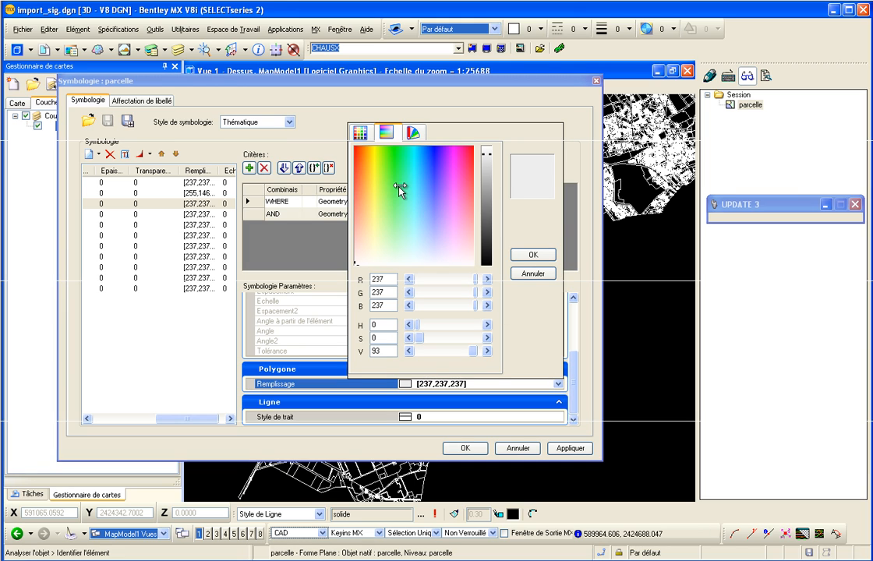
{"action": "left_click", "coordinate": [468, 165]}
{"action": "left_click", "coordinate": [532, 255]}
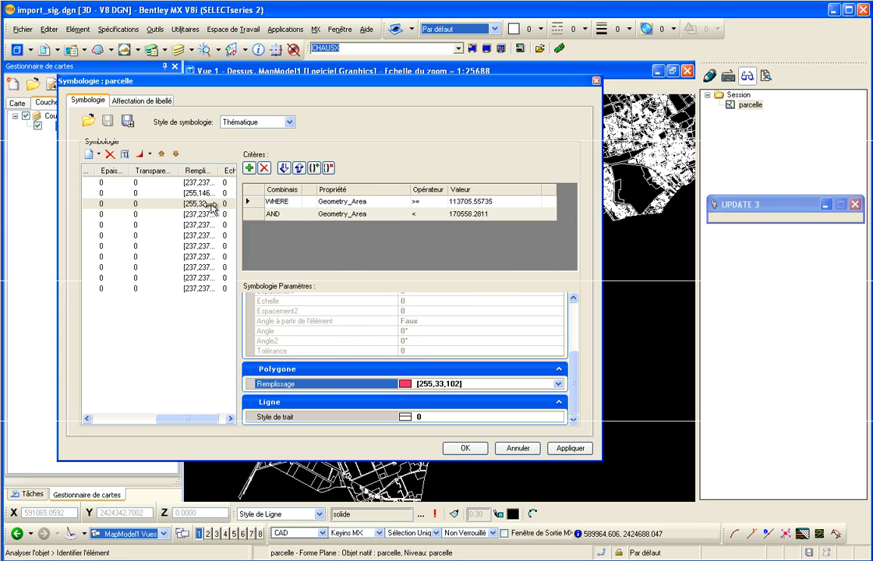
Step: Set the polygon fill of the fourth area class to light cyan [155,255,242] and of the fifth class to pale cyan [192,255,255]
{"action": "left_click", "coordinate": [199, 214]}
{"action": "left_click", "coordinate": [558, 384]}
{"action": "left_click", "coordinate": [411, 219]}
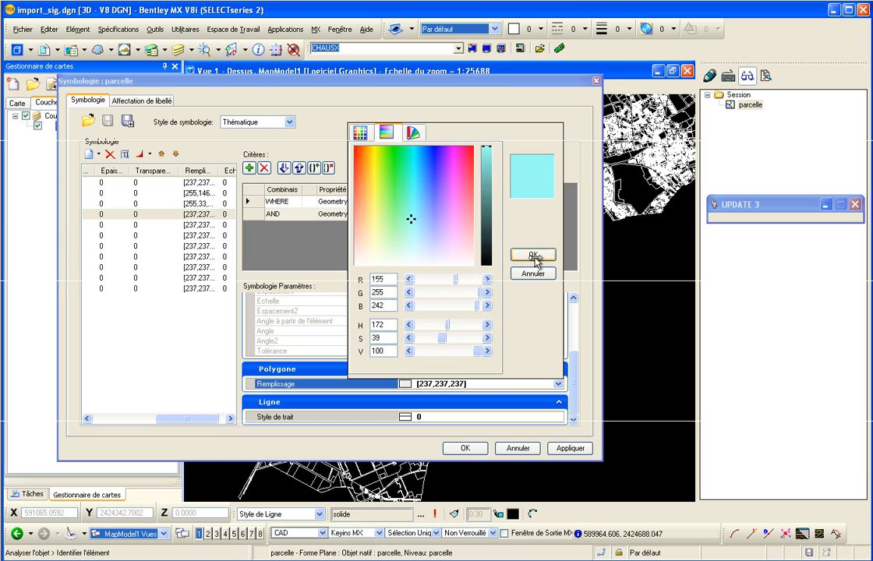
{"action": "left_click", "coordinate": [535, 258]}
{"action": "left_click", "coordinate": [558, 385]}
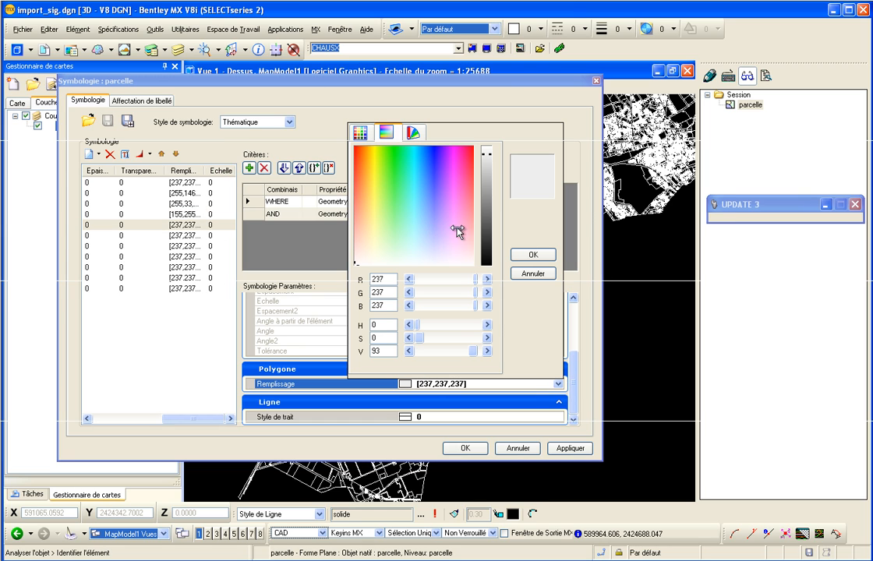
{"action": "left_click", "coordinate": [414, 237]}
{"action": "left_click", "coordinate": [543, 256]}
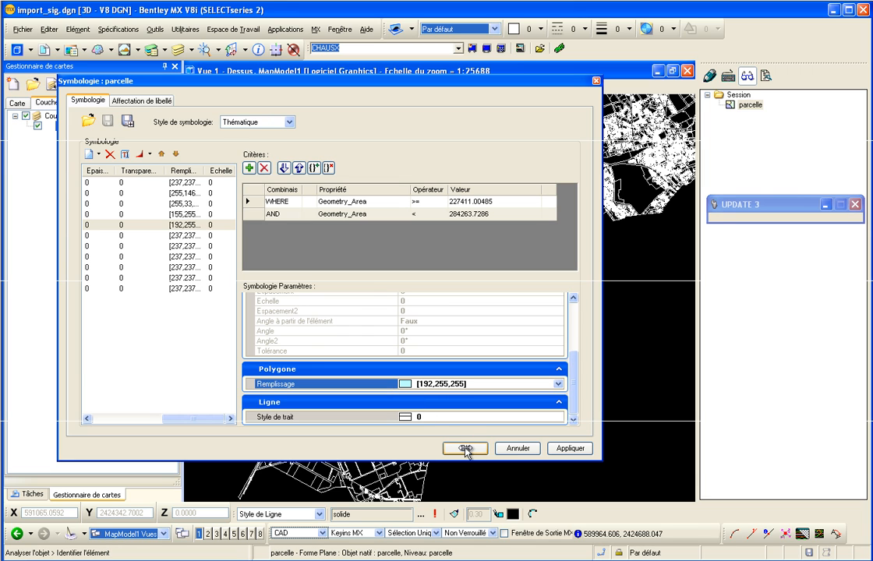
Step: Apply the thematic symbology to the map and expand the parcelle layer to list its area classes
{"action": "left_click", "coordinate": [572, 449]}
{"action": "left_click_drag", "start_coordinate": [340, 85], "coordinate": [712, 122]}
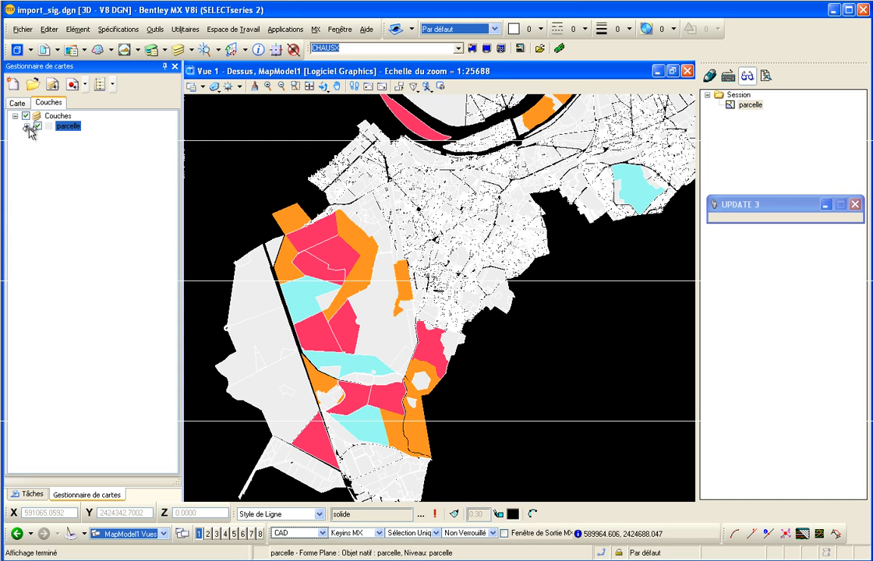
{"action": "left_click", "coordinate": [27, 127]}
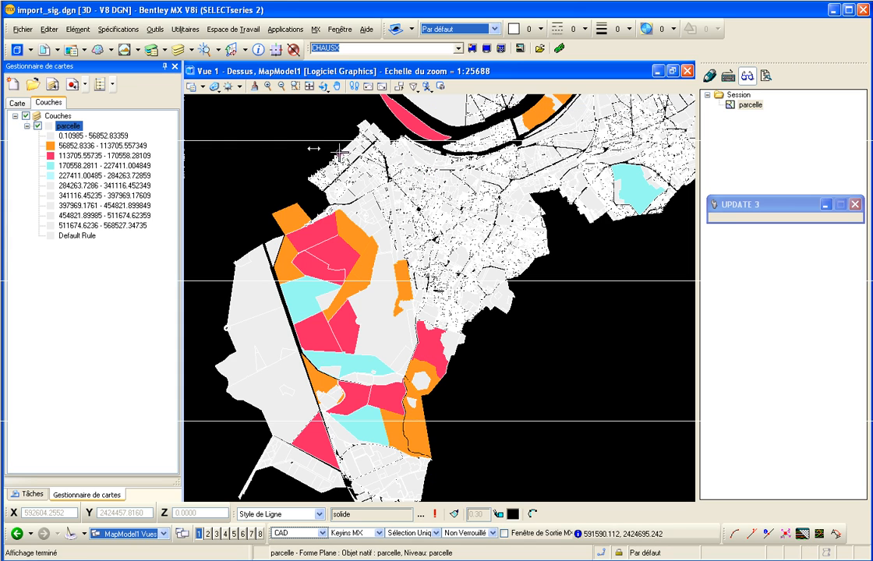
Step: Open the parcelle layer's label settings and set the labelling style to Par couche
{"action": "scroll", "coordinate": [289, 241], "scroll_direction": "up", "scroll_amount": 5}
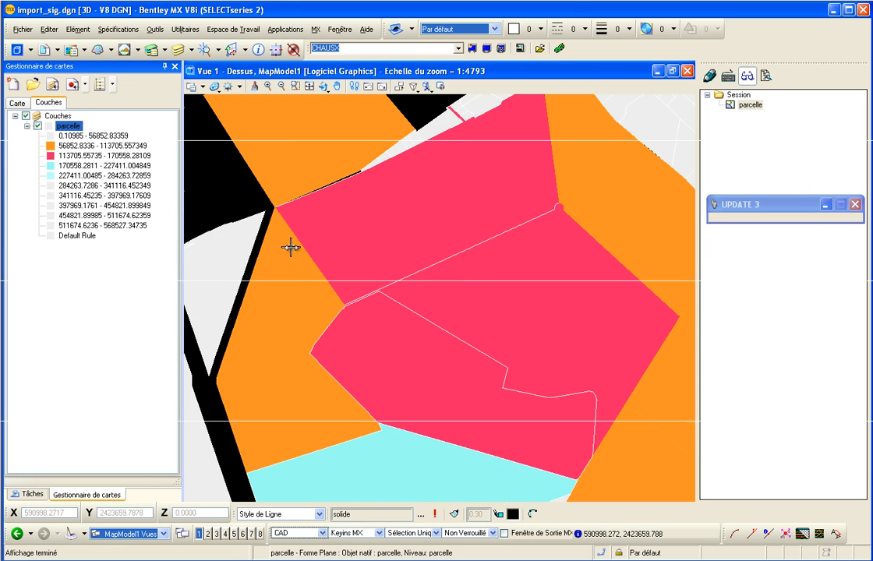
{"action": "scroll", "coordinate": [290, 241], "scroll_direction": "up", "scroll_amount": 2}
{"action": "right_click", "coordinate": [71, 127]}
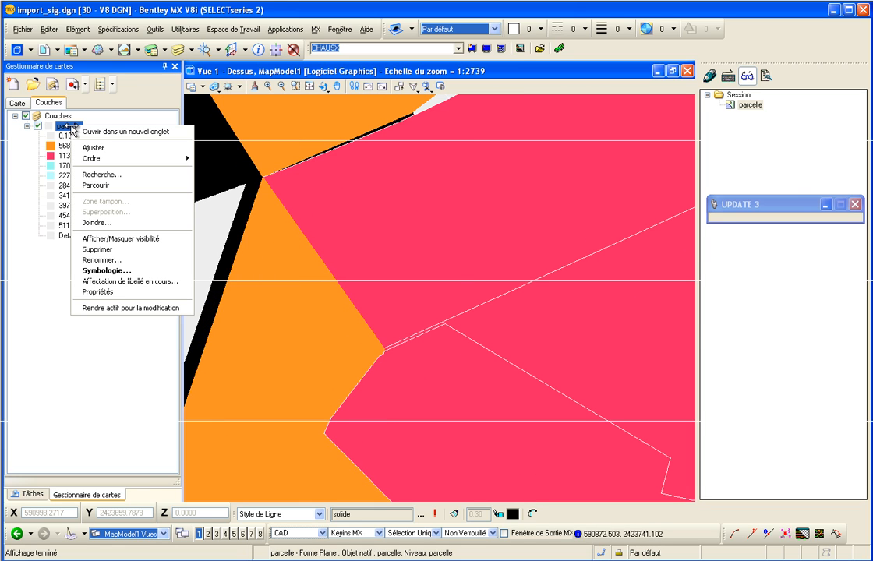
{"action": "left_click", "coordinate": [149, 283]}
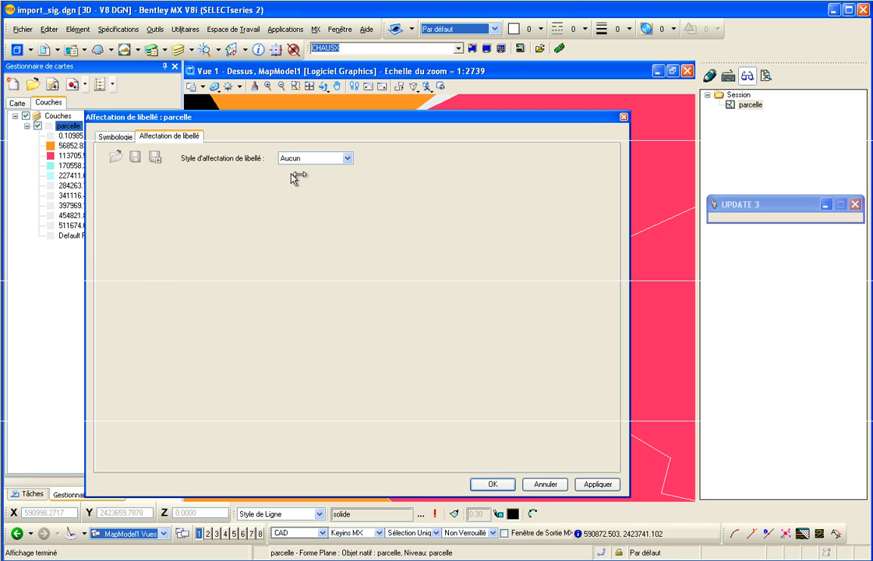
{"action": "left_click", "coordinate": [348, 158]}
{"action": "left_click", "coordinate": [328, 178]}
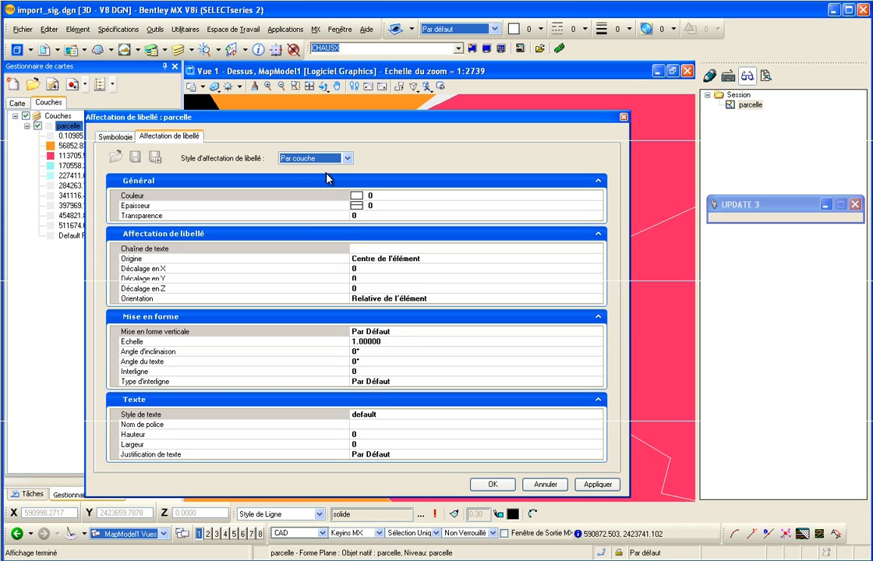
Step: Set the label's text string to "Parcelle nO [NUMERO]", inserting the NUMERO property from the available fields
{"action": "left_click", "coordinate": [363, 247]}
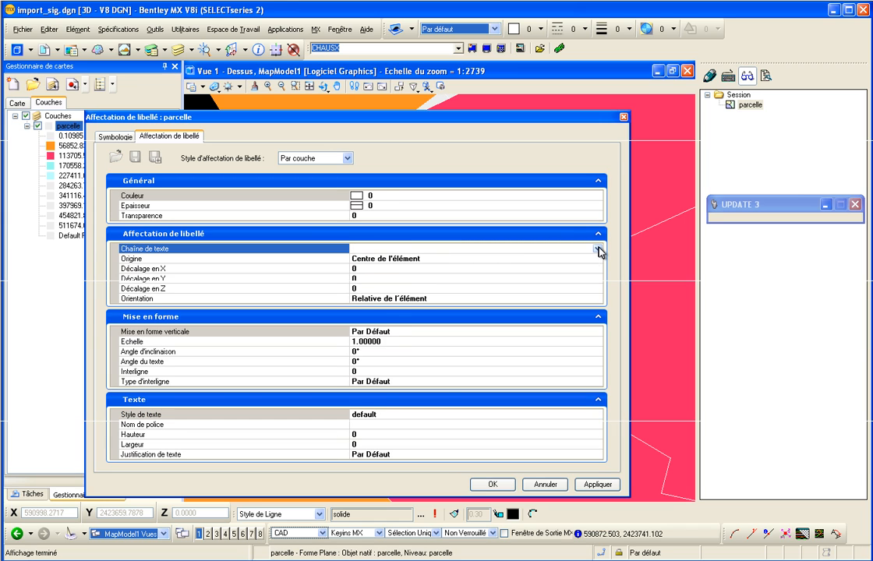
{"action": "left_click", "coordinate": [597, 250]}
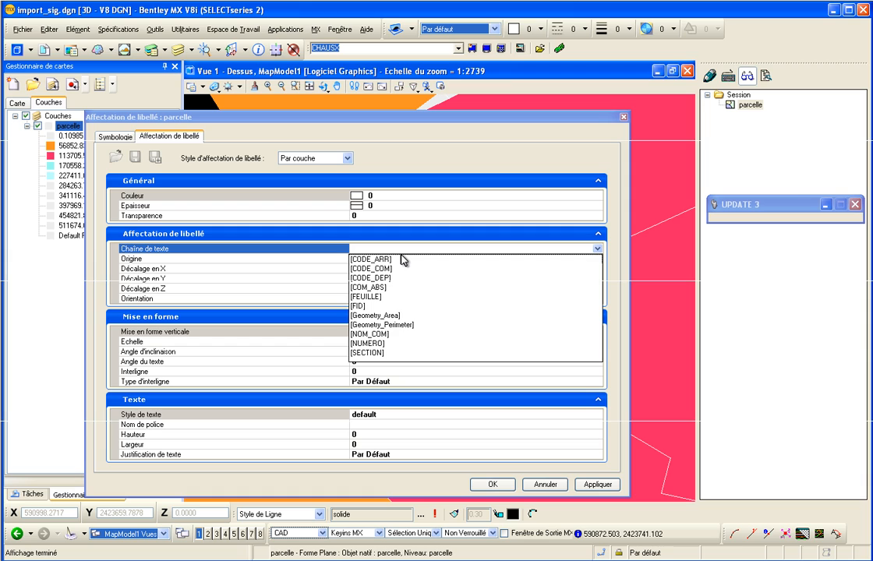
{"action": "left_click", "coordinate": [362, 249]}
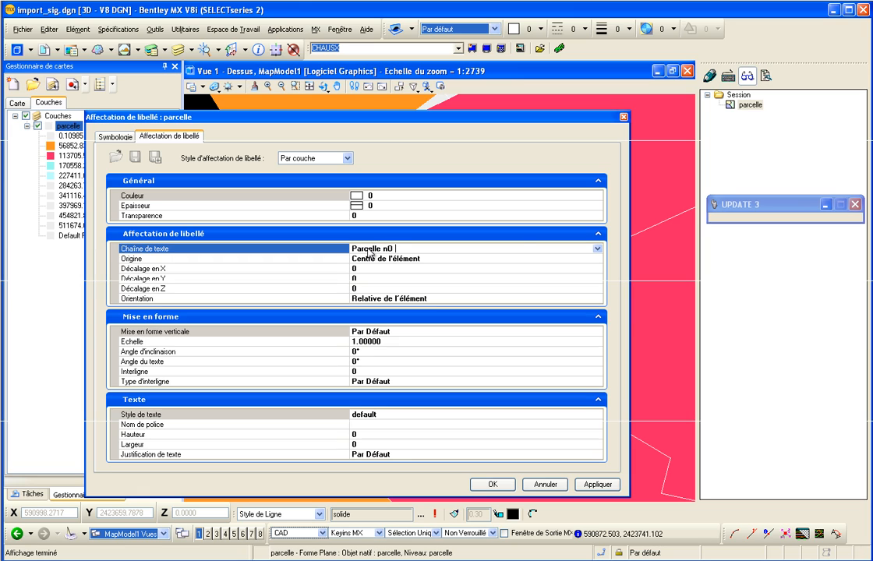
{"action": "left_click", "coordinate": [597, 249]}
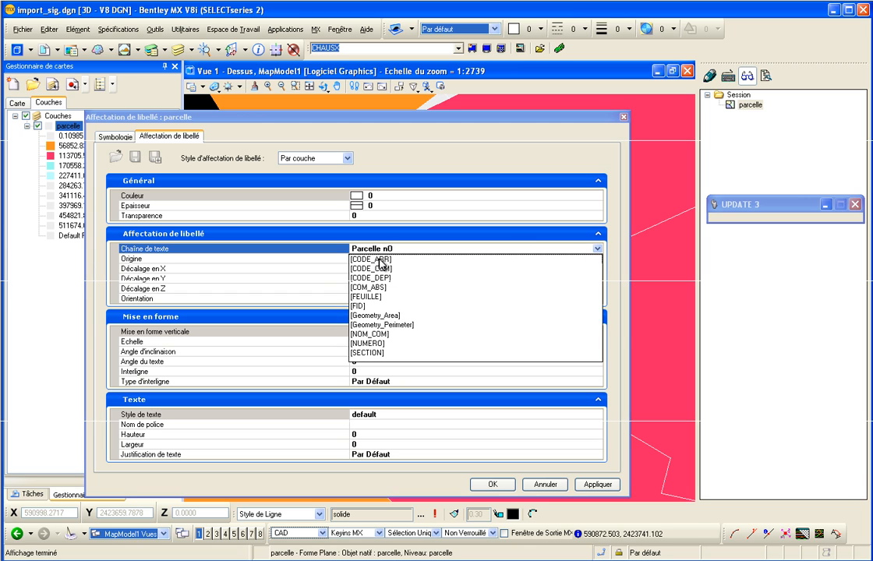
{"action": "left_click", "coordinate": [376, 343]}
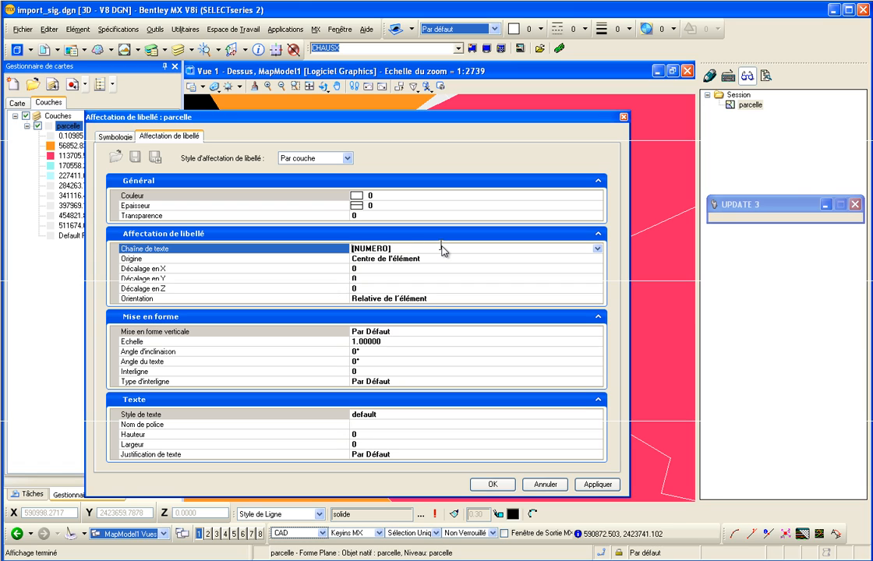
{"action": "type", "text": "Parcelle n0"}
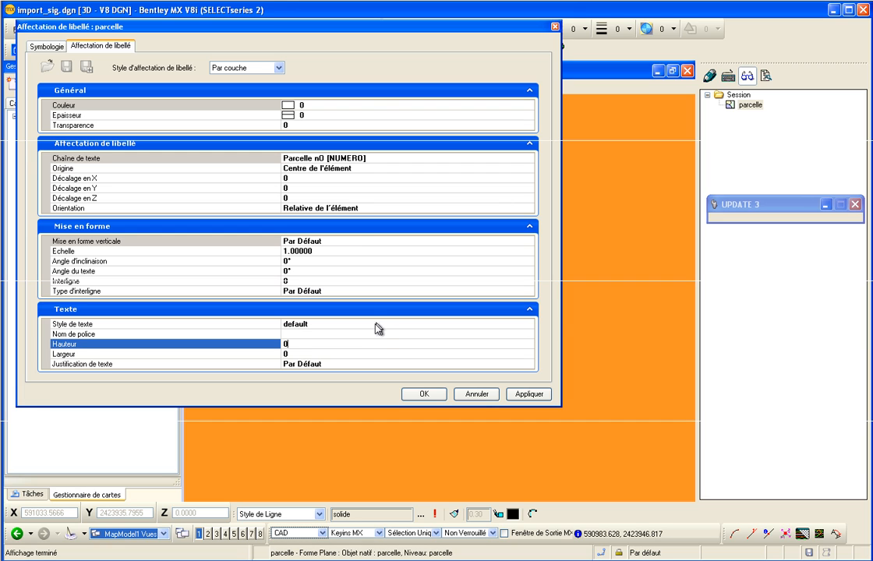
Step: Set the label font to Arial with height 2 and width 2, and apply the labels to the map
{"action": "left_click", "coordinate": [364, 334]}
{"action": "left_click", "coordinate": [529, 334]}
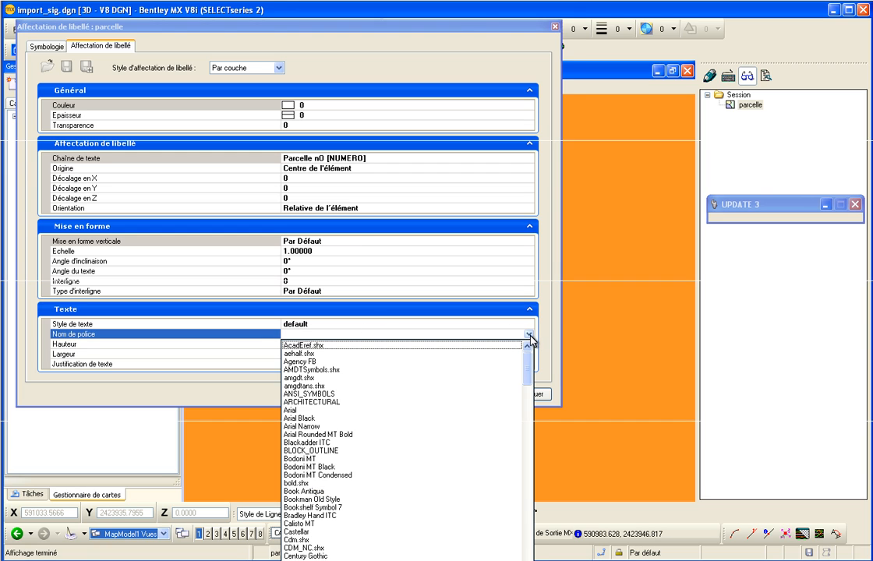
{"action": "left_click", "coordinate": [351, 410]}
{"action": "left_click", "coordinate": [295, 344]}
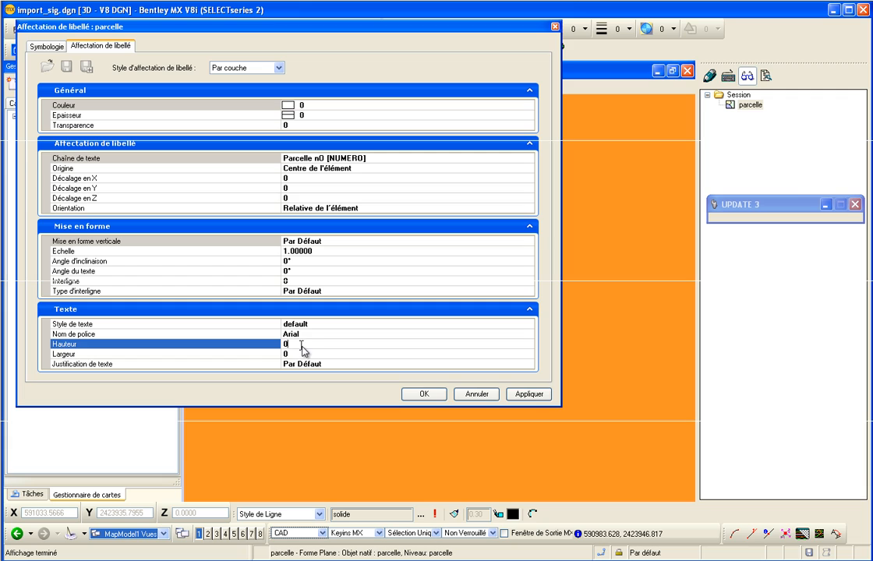
{"action": "left_click_drag", "start_coordinate": [301, 346], "coordinate": [259, 346]}
{"action": "type", "text": "2"}
{"action": "left_click", "coordinate": [316, 354]}
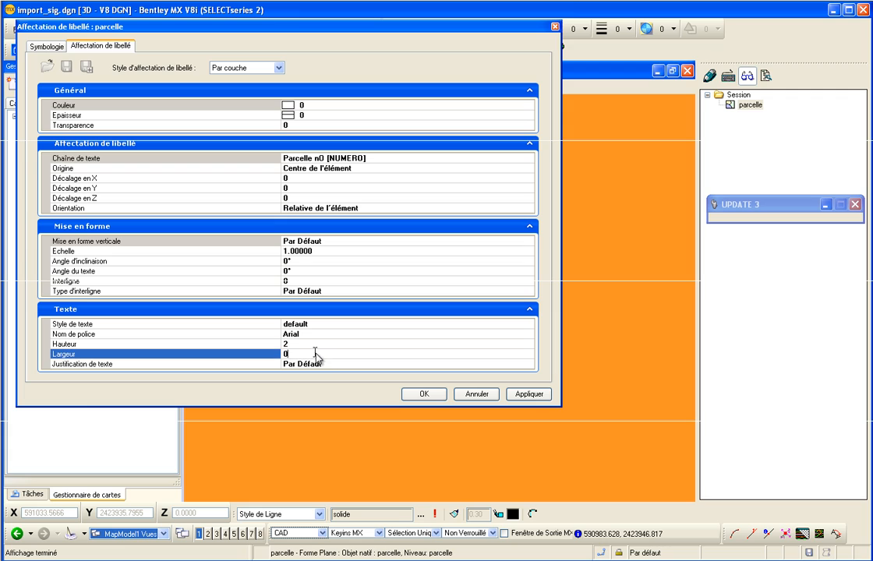
{"action": "type", "text": "2"}
{"action": "left_click", "coordinate": [351, 334]}
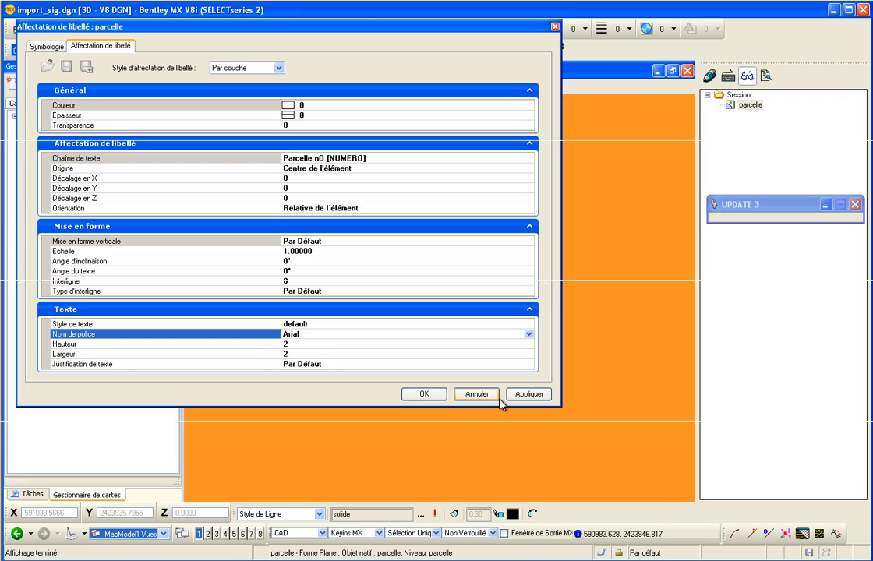
{"action": "left_click", "coordinate": [537, 395]}
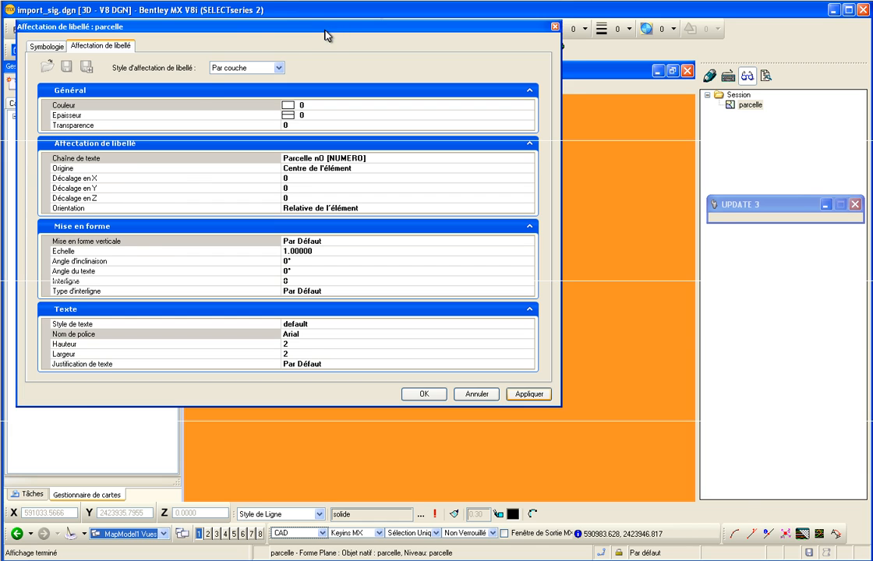
{"action": "left_click_drag", "start_coordinate": [326, 35], "coordinate": [543, 437]}
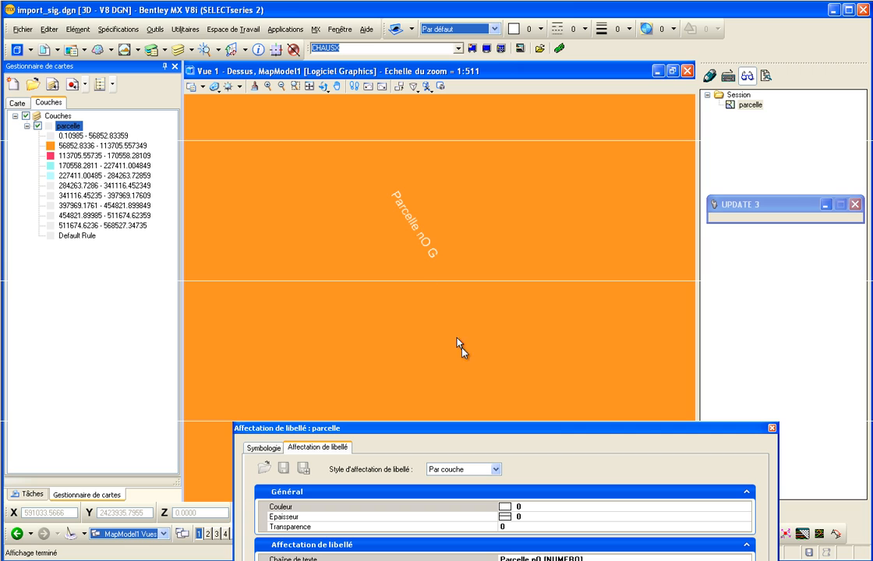
Step: Extend the label's text string to "Parcelle nO [NUMERO], section [SECTION]", confirm the settings and check the labels on the map
{"action": "left_click_drag", "start_coordinate": [513, 430], "coordinate": [393, 176]}
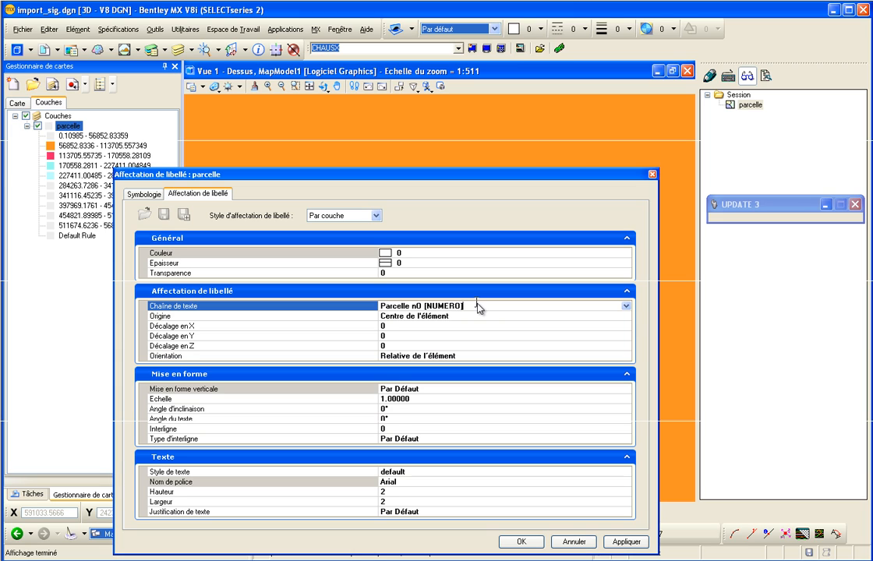
{"action": "left_click", "coordinate": [477, 308]}
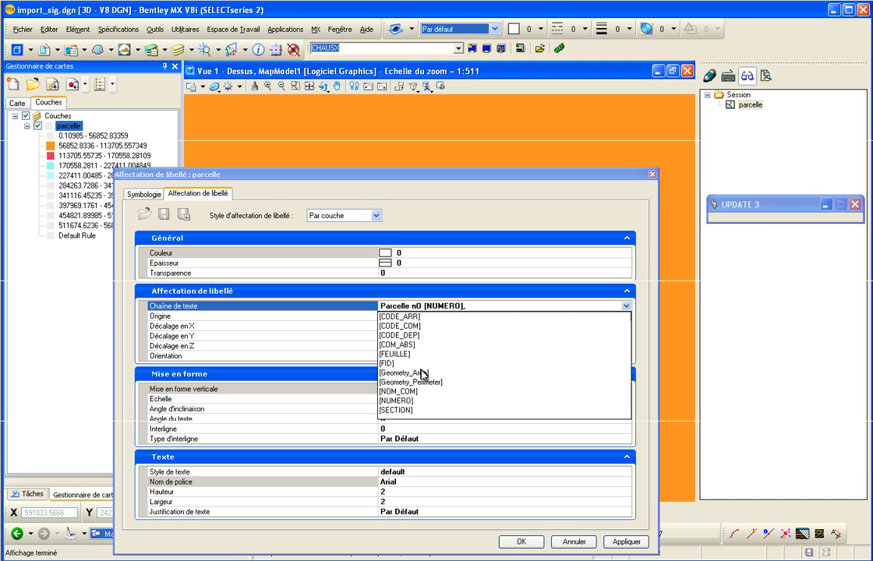
{"action": "left_click", "coordinate": [404, 410]}
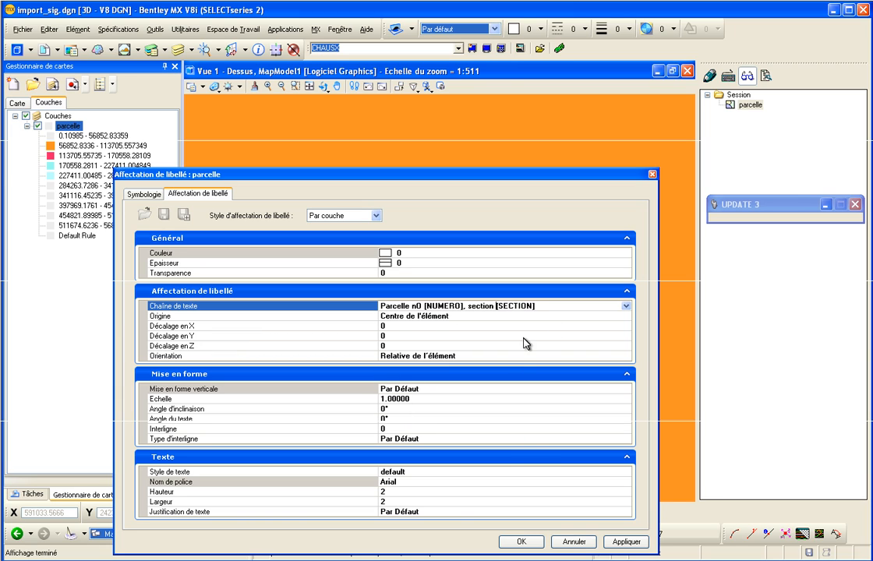
{"action": "left_click", "coordinate": [527, 543]}
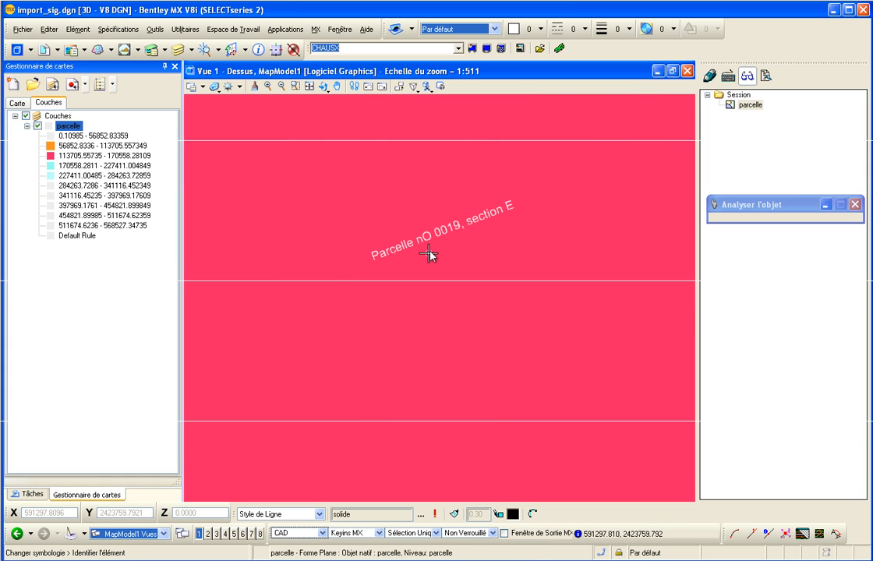
{"action": "scroll", "coordinate": [429, 250], "scroll_direction": "up", "scroll_amount": 1}
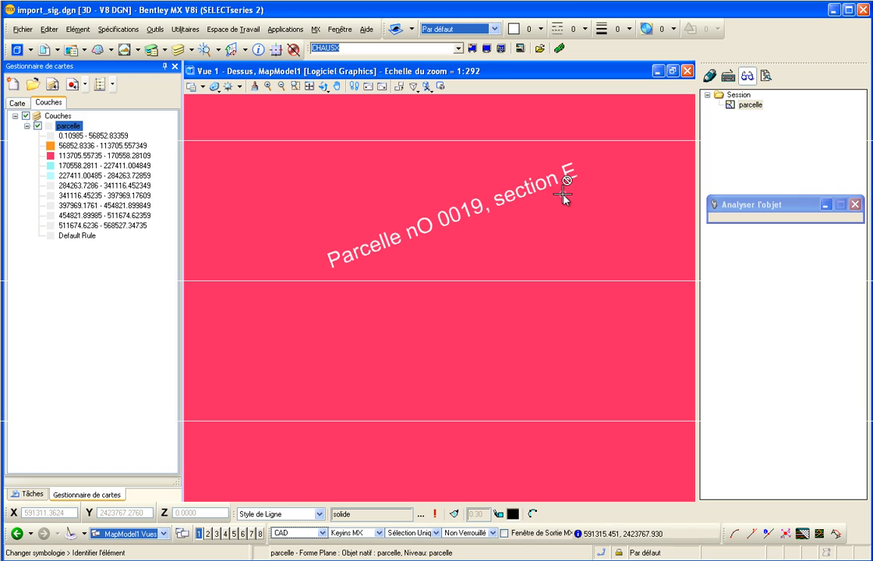
{"action": "scroll", "coordinate": [558, 195], "scroll_direction": "down", "scroll_amount": 6}
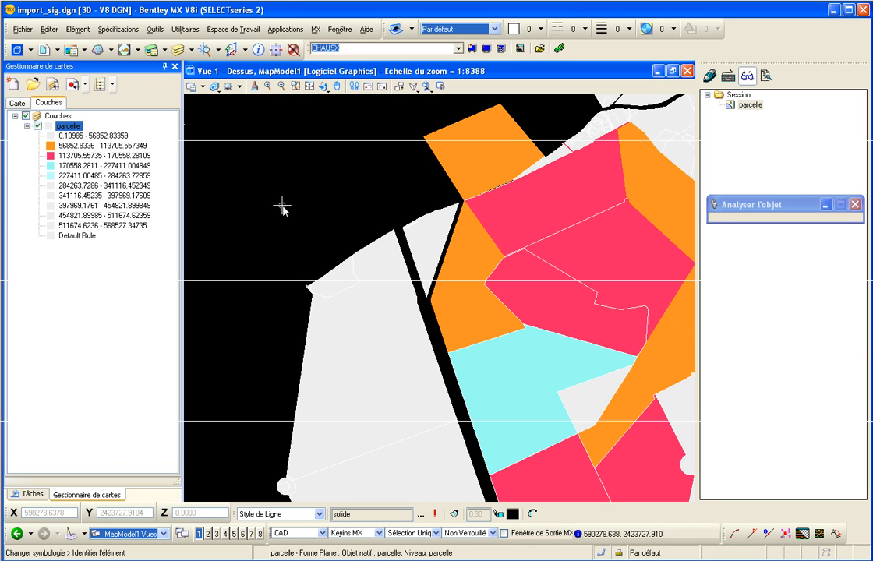